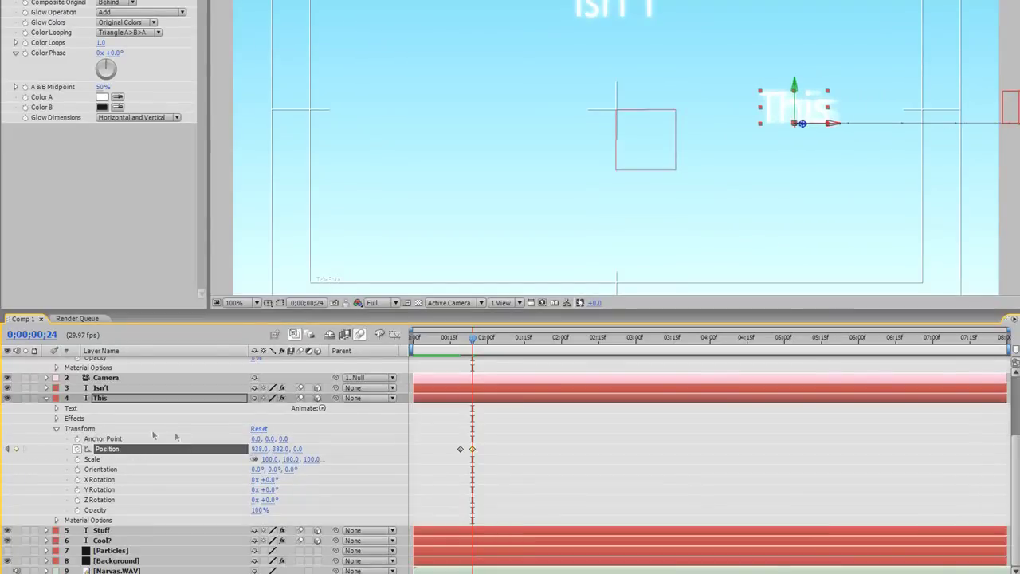
Slide the "This" text horizontally to about 629, 382, 0 at 0;00;00;24
{"action": "left_click_drag", "start_coordinate": [197, 448], "coordinate": [84, 449]}
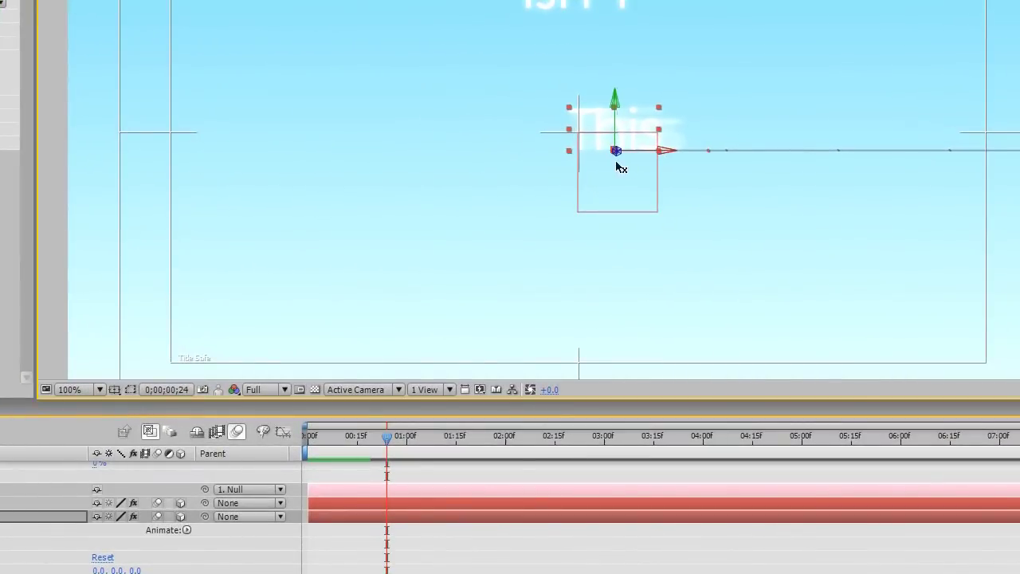
{"action": "left_click_drag", "start_coordinate": [642, 131], "coordinate": [628, 133]}
{"action": "left_click_drag", "start_coordinate": [601, 170], "coordinate": [623, 168]}
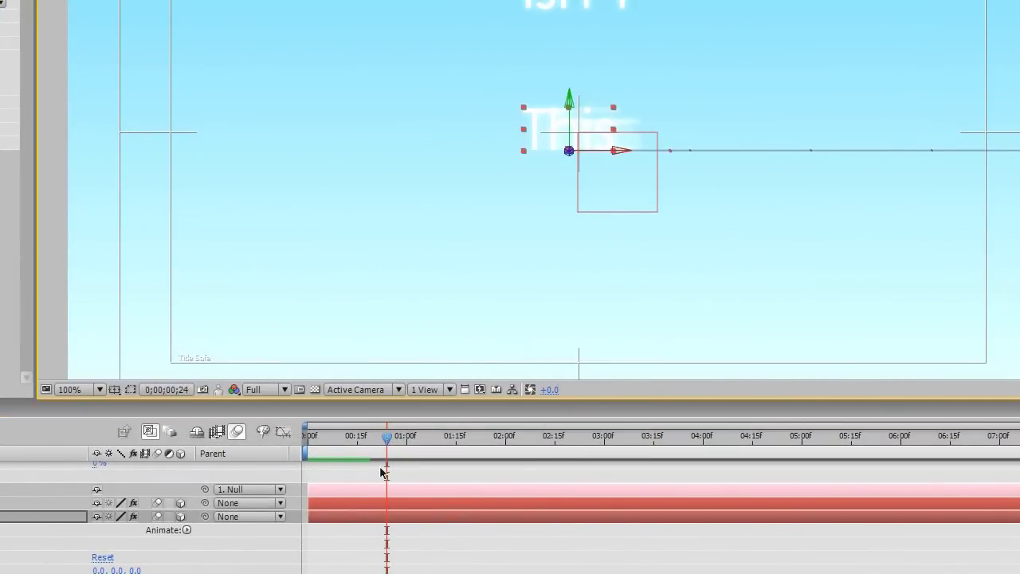
Add a holding Position keyframe for "This" at 0;00;01;00, and raise the text to about Y 287 at 0;00;01;06
{"action": "left_click_drag", "start_coordinate": [387, 437], "coordinate": [406, 438]}
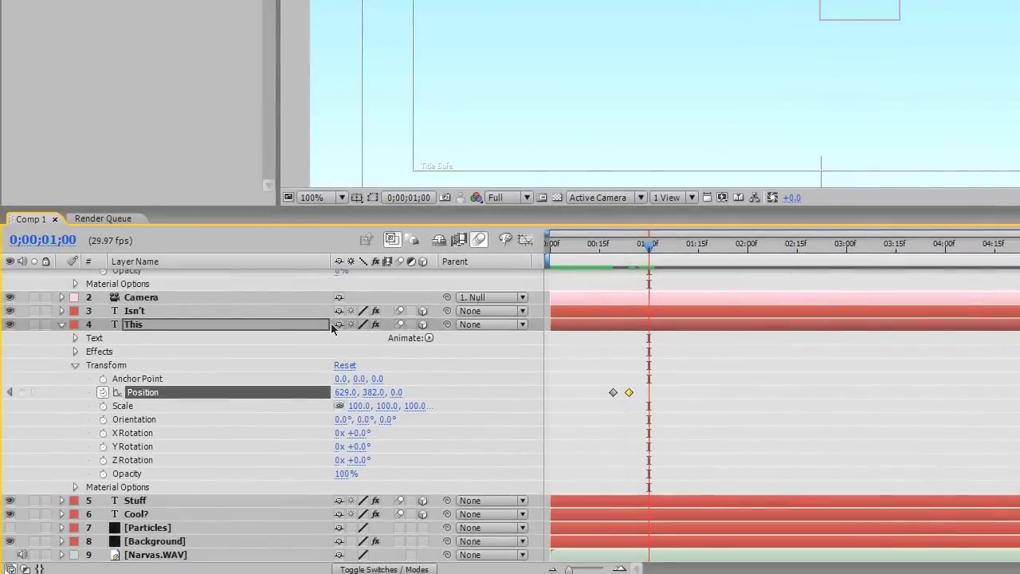
{"action": "left_click", "coordinate": [21, 393]}
{"action": "mouse_move", "coordinate": [658, 251]}
{"action": "left_mouse_down"}
{"action": "mouse_move", "coordinate": [682, 252]}
{"action": "mouse_move", "coordinate": [666, 248]}
{"action": "left_mouse_up"}
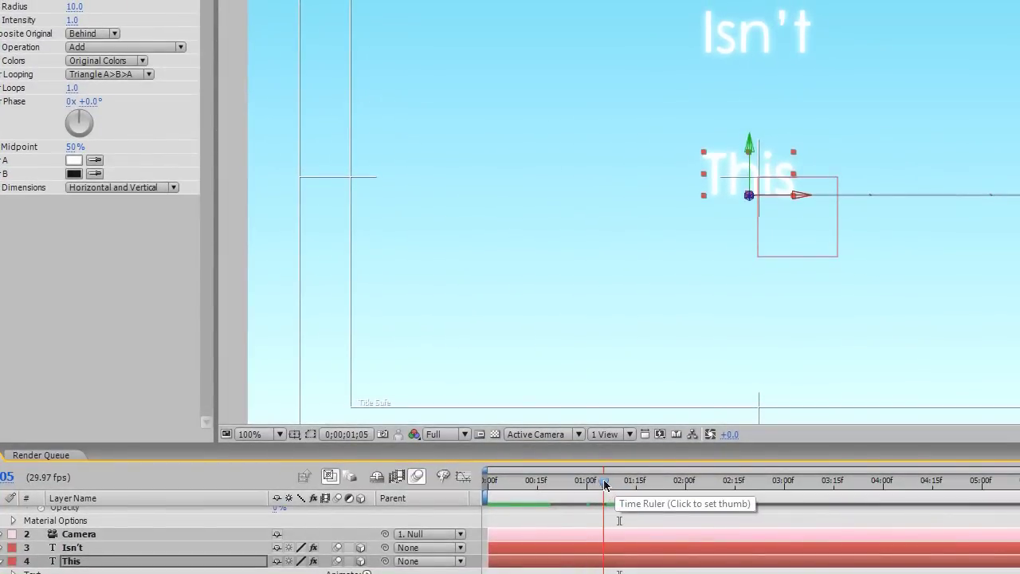
{"action": "left_click", "coordinate": [607, 482]}
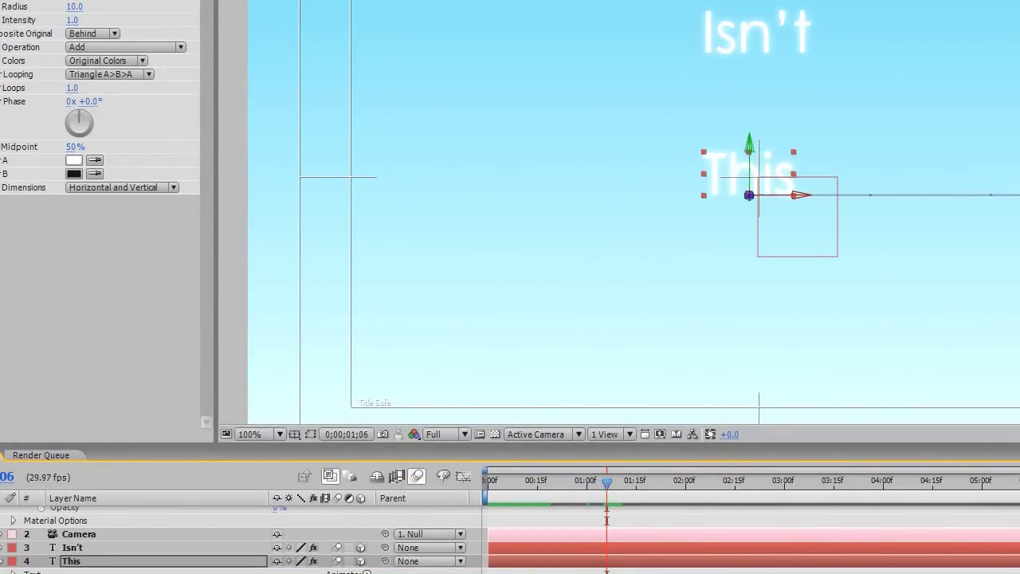
{"action": "left_click_drag", "start_coordinate": [750, 152], "coordinate": [758, 74]}
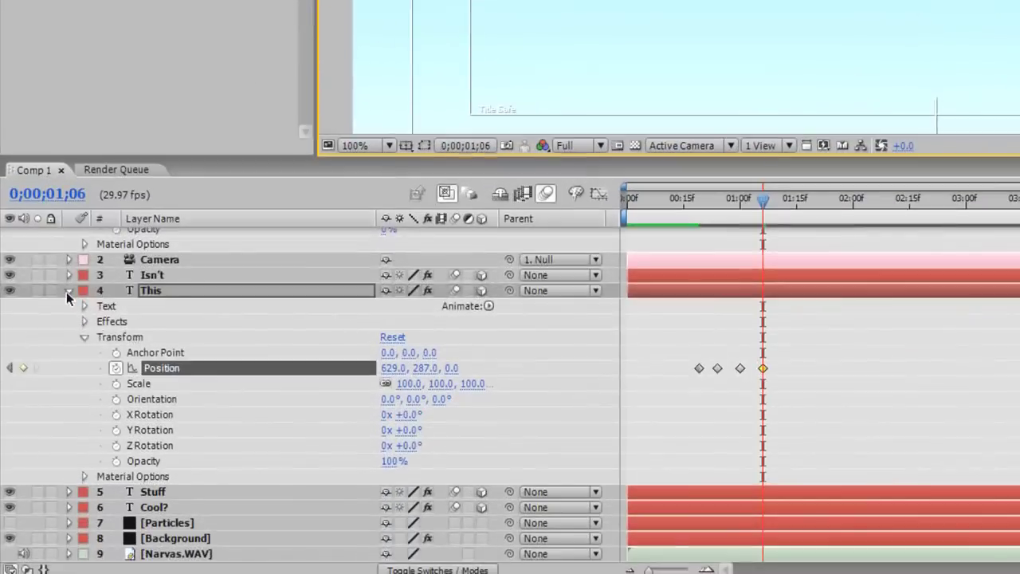
Enable Position keyframing on the "Stuff" layer and place its first keyframe at 0;00;01;04
{"action": "left_click", "coordinate": [0, 561]}
{"action": "left_click", "coordinate": [167, 449]}
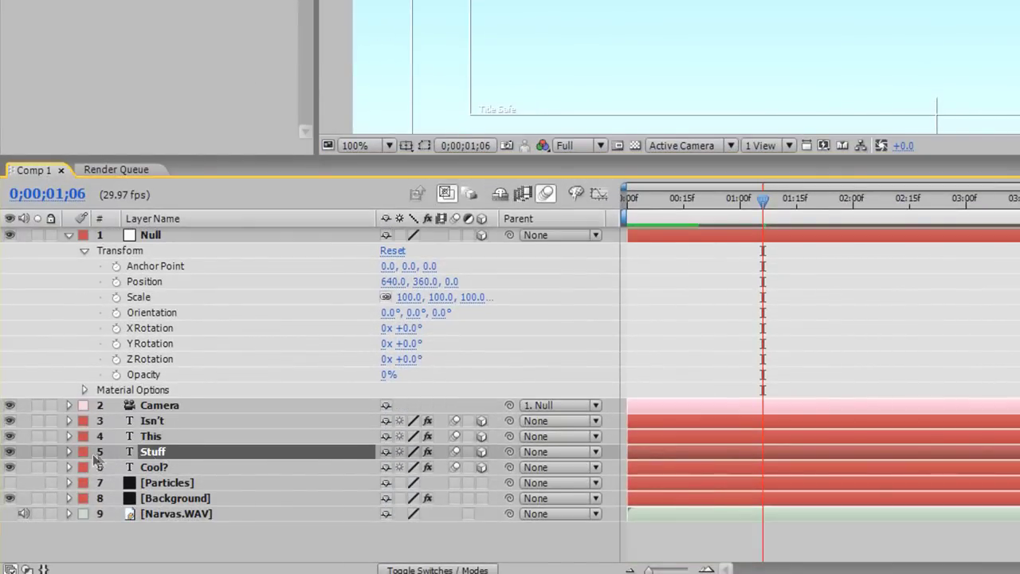
{"action": "left_click", "coordinate": [69, 451]}
{"action": "left_click", "coordinate": [85, 499]}
{"action": "scroll", "coordinate": [87, 502], "scroll_direction": "down", "scroll_amount": 2}
{"action": "scroll", "coordinate": [311, 395], "scroll_direction": "down", "scroll_amount": 2}
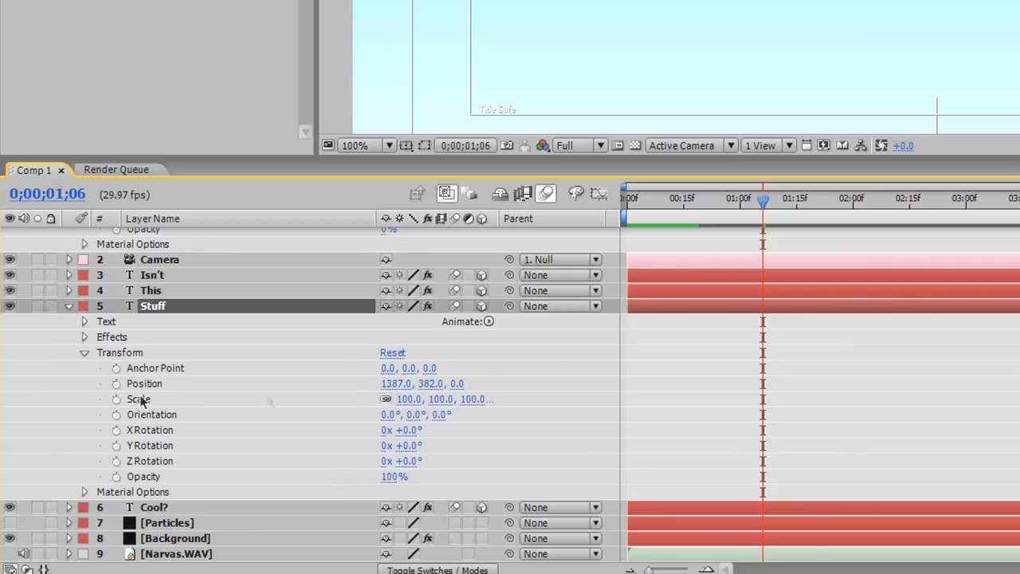
{"action": "left_click", "coordinate": [116, 384]}
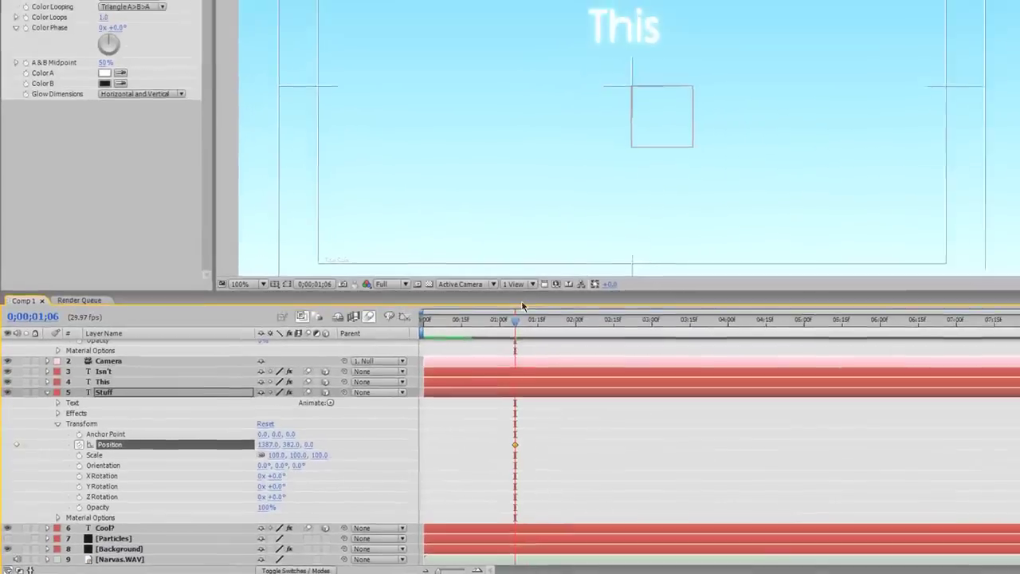
{"action": "left_click_drag", "start_coordinate": [512, 326], "coordinate": [492, 335]}
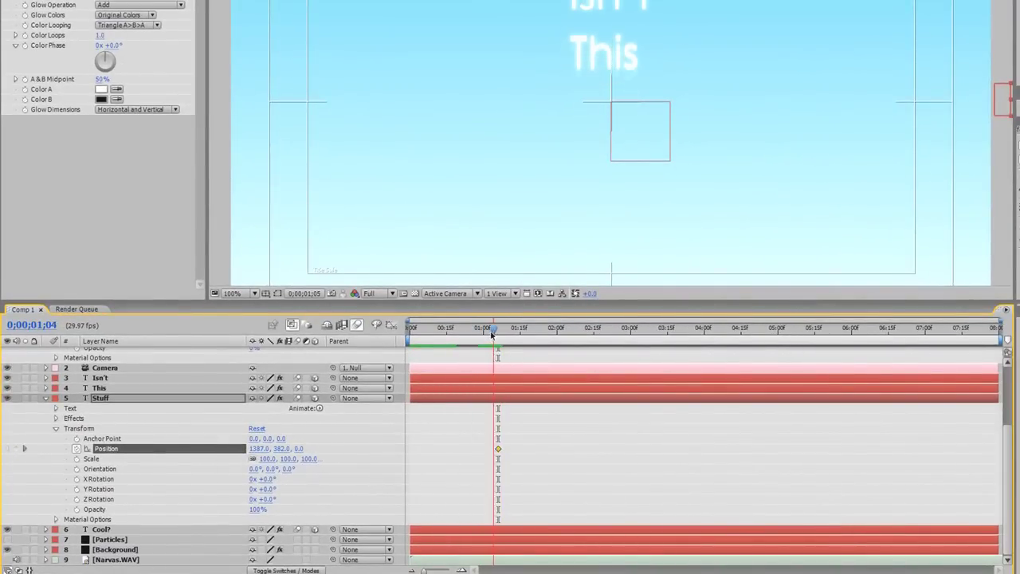
{"action": "left_click_drag", "start_coordinate": [495, 451], "coordinate": [493, 450]}
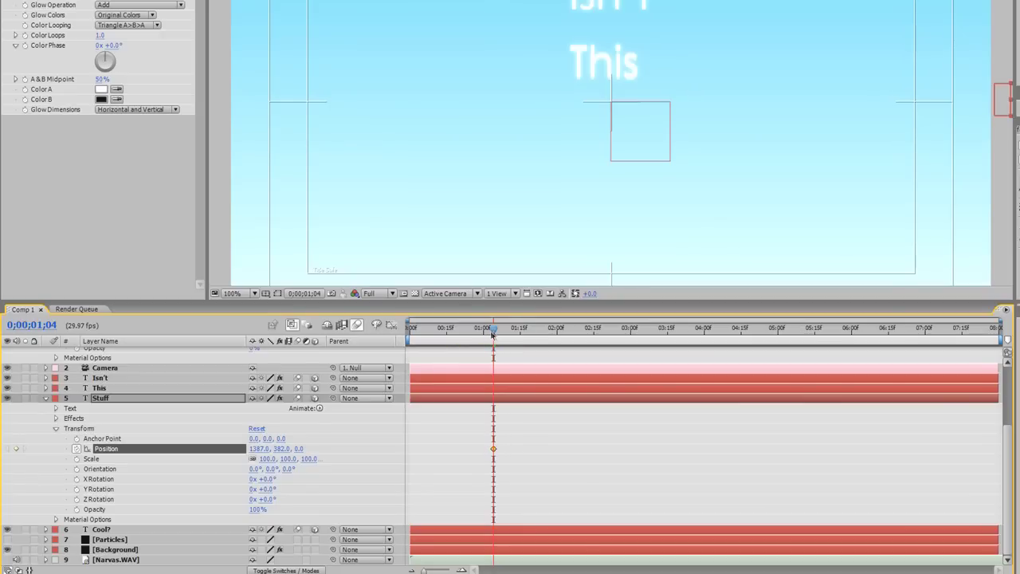
Bring the "Stuff" text into the frame at 0;00;01;08, at about 634, 382, 0
{"action": "left_click_drag", "start_coordinate": [494, 335], "coordinate": [502, 335]}
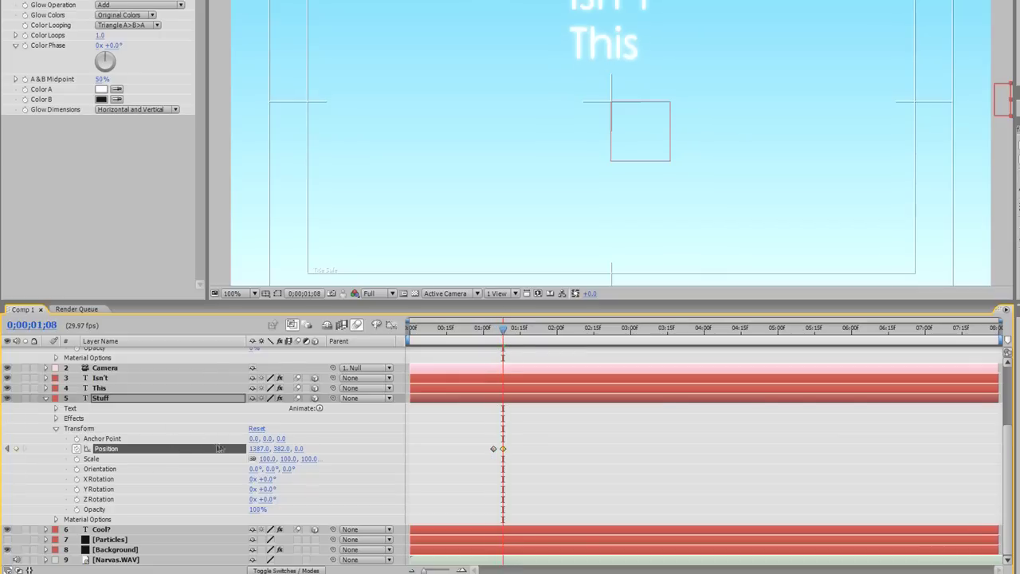
{"action": "left_click_drag", "start_coordinate": [255, 450], "coordinate": [883, 169]}
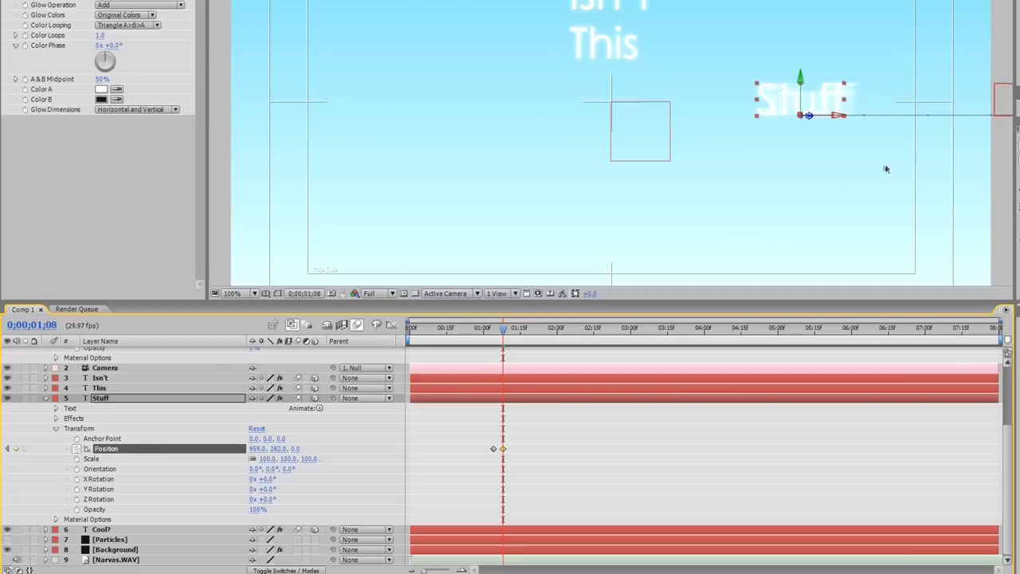
{"action": "left_click_drag", "start_coordinate": [826, 119], "coordinate": [648, 120]}
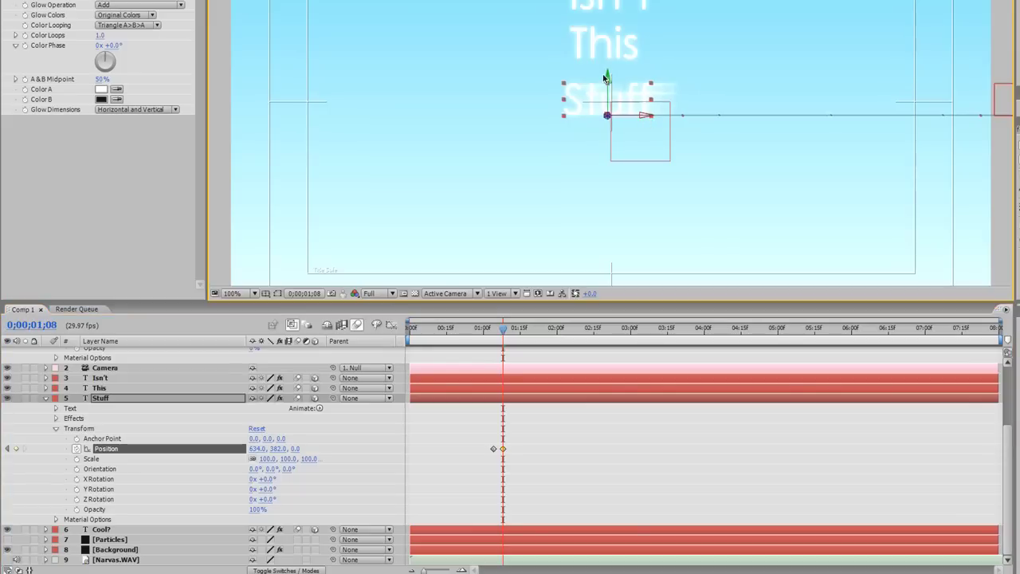
Add a holding Position keyframe for "Stuff" just before 0;00;01;15, and raise the text to about Y 367 at 0;00;01;21
{"action": "left_click_drag", "start_coordinate": [502, 327], "coordinate": [518, 327]}
{"action": "left_click", "coordinate": [17, 449]}
{"action": "left_click_drag", "start_coordinate": [519, 328], "coordinate": [537, 328]}
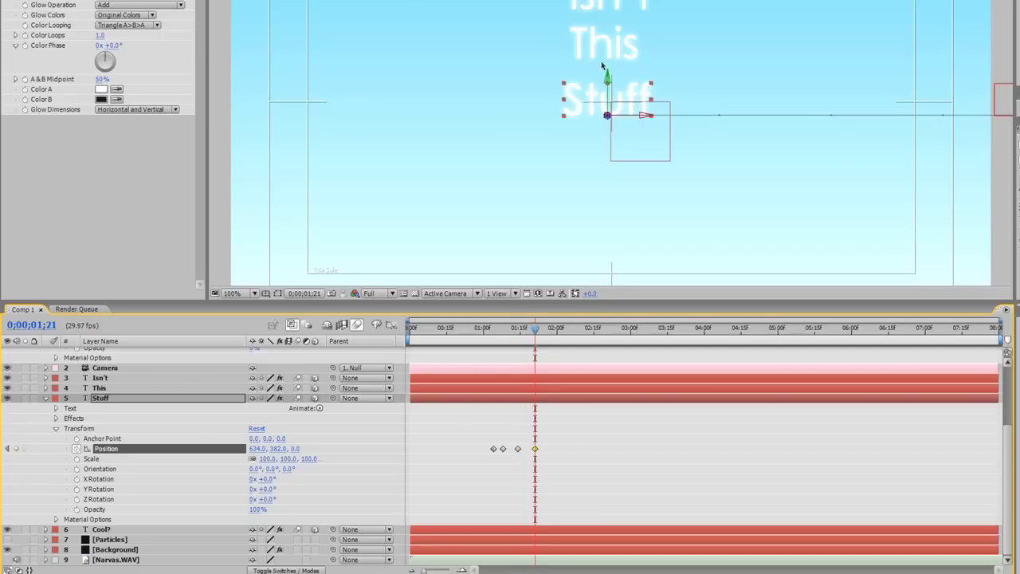
{"action": "left_click_drag", "start_coordinate": [608, 75], "coordinate": [611, 66]}
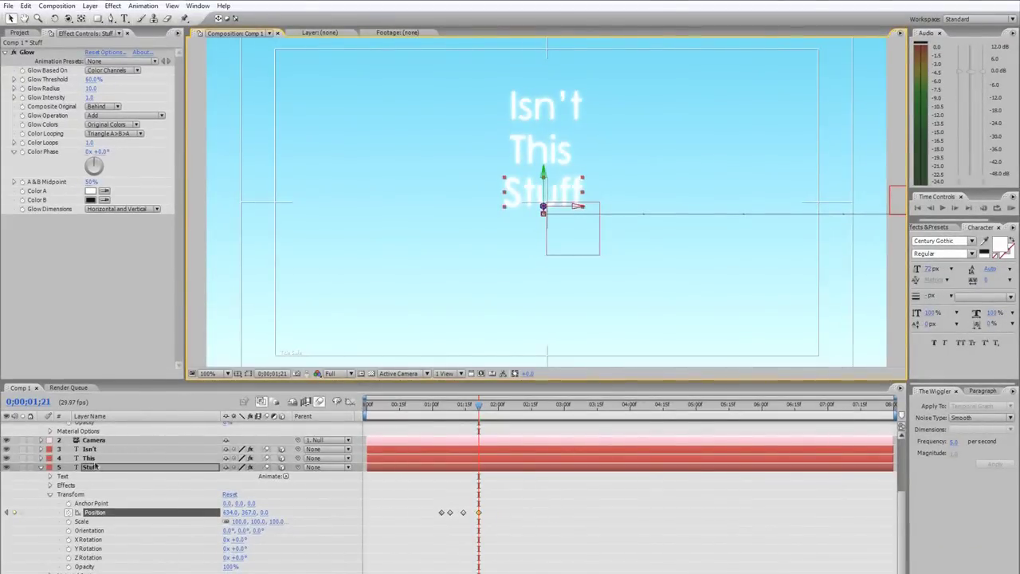
Raise the "Isn't", "This" and "Stuff" layers together at 0;00;01;21, with "Stuff" at about Y 325, and scrub through the animation
{"action": "left_click", "coordinate": [88, 458], "text": "shift"}
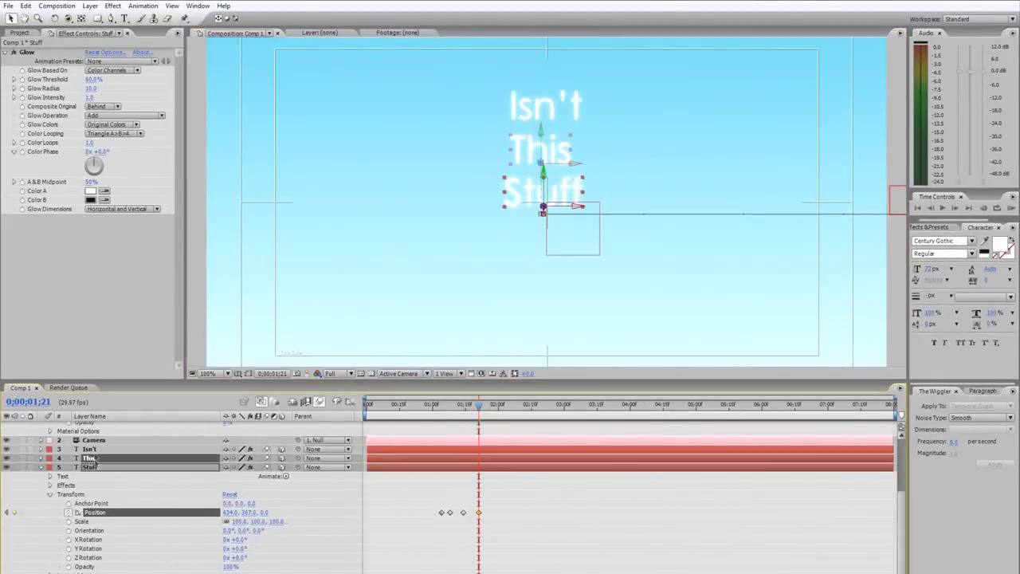
{"action": "left_click", "coordinate": [89, 448], "text": "shift"}
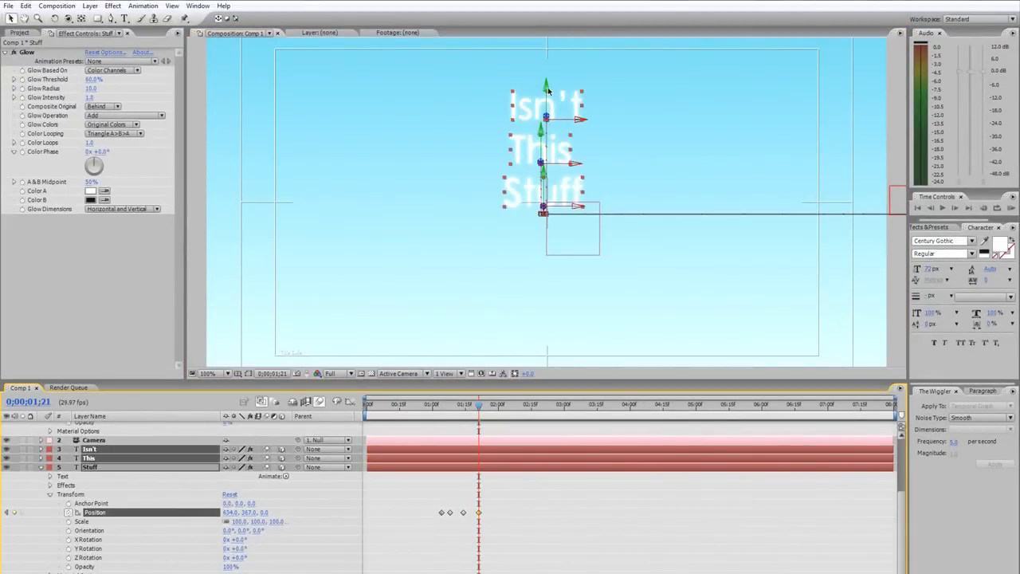
{"action": "left_click_drag", "start_coordinate": [547, 91], "coordinate": [548, 70]}
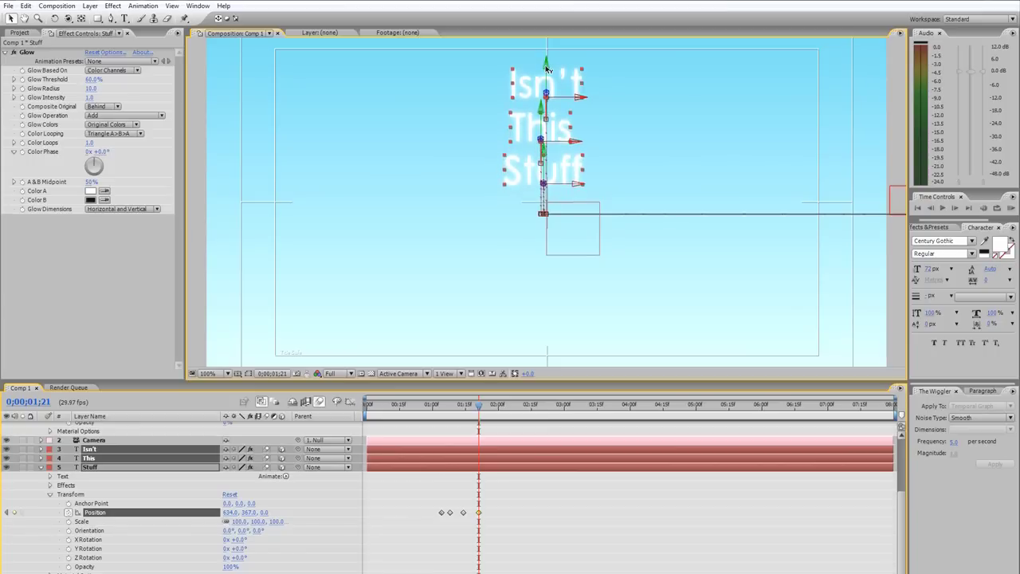
{"action": "left_click_drag", "start_coordinate": [547, 70], "coordinate": [547, 70]}
{"action": "left_click_drag", "start_coordinate": [366, 405], "coordinate": [491, 388]}
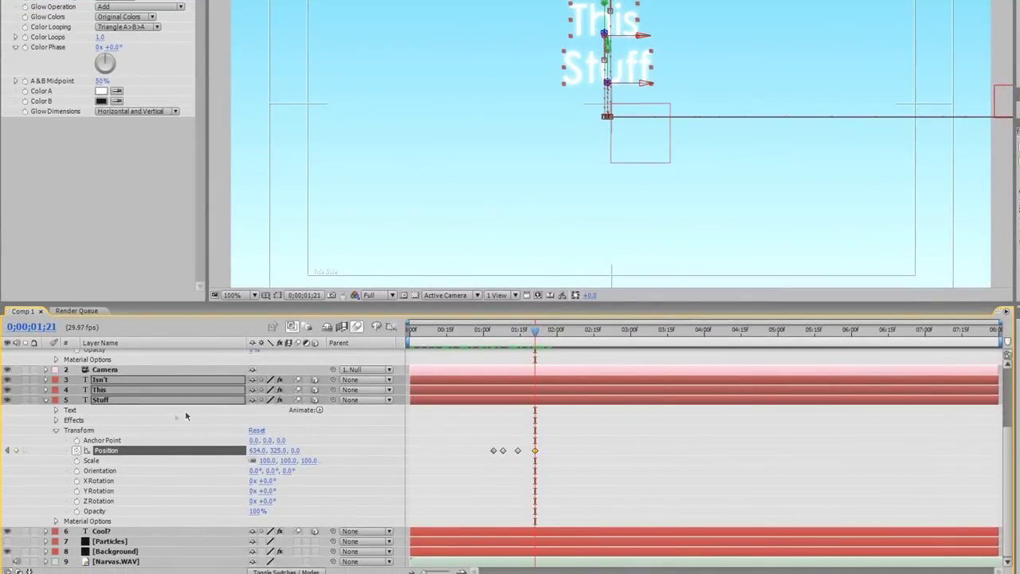
Enable Position keyframing on the "Cool?" layer and place its first keyframe at 0;00;01;19
{"action": "left_click", "coordinate": [51, 400]}
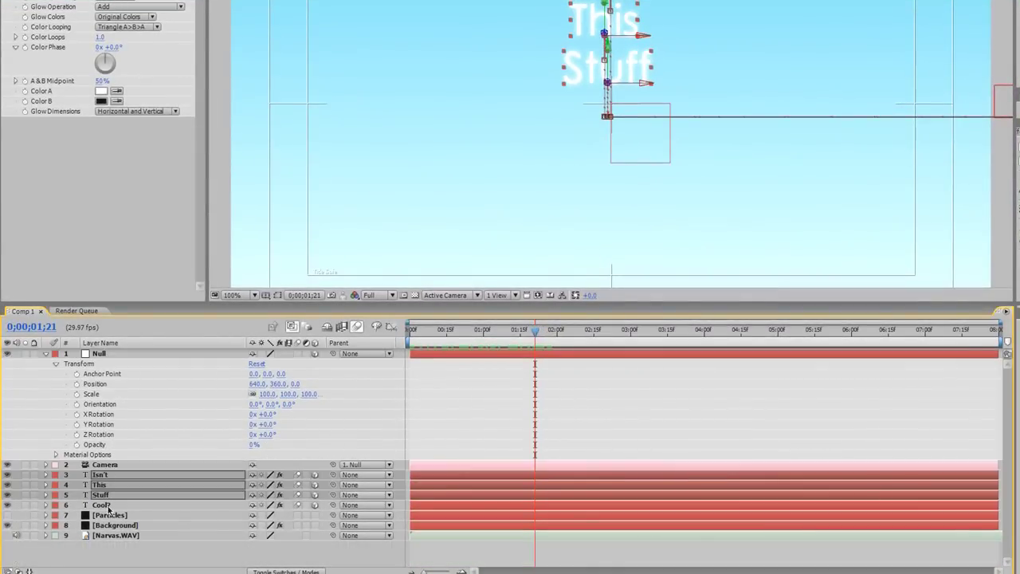
{"action": "left_click", "coordinate": [68, 508]}
{"action": "left_click", "coordinate": [46, 506]}
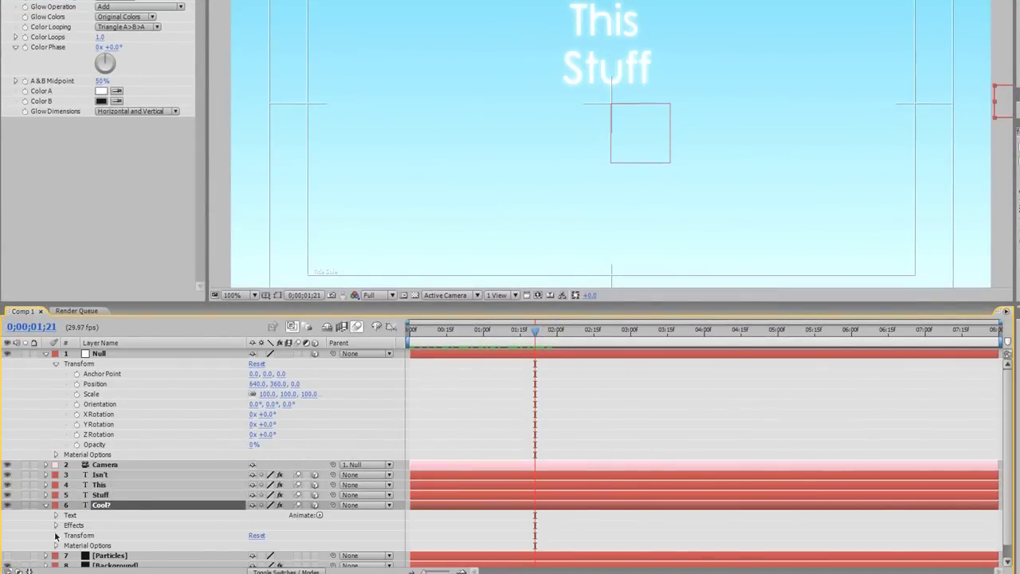
{"action": "left_click", "coordinate": [56, 536]}
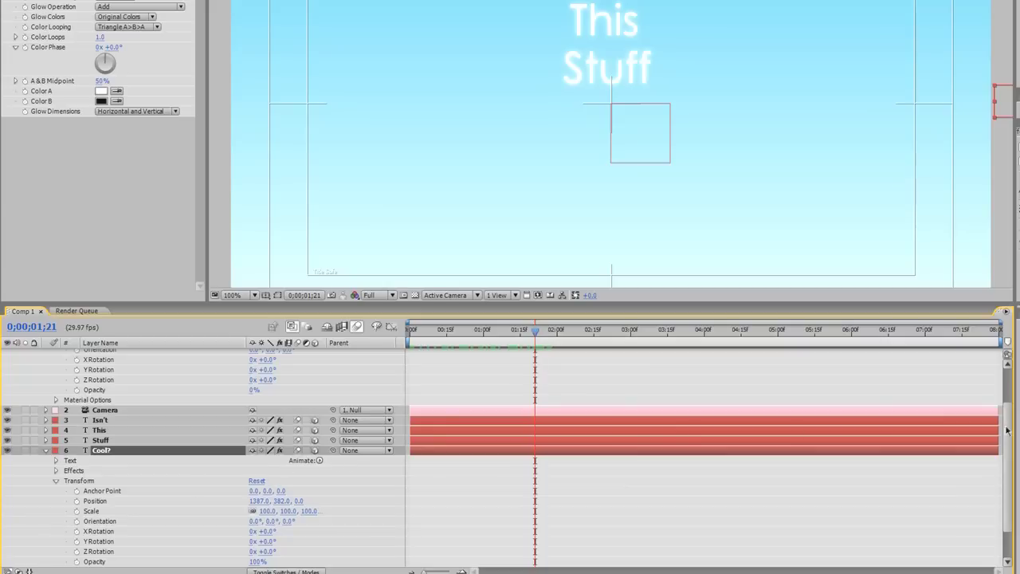
{"action": "scroll", "coordinate": [992, 496], "scroll_direction": "down", "scroll_amount": 2}
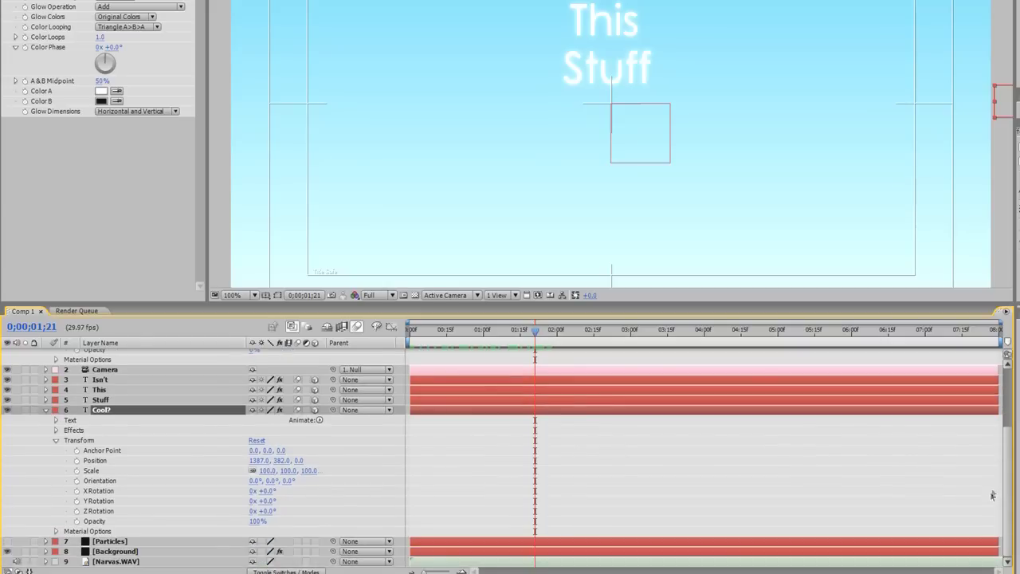
{"action": "left_click", "coordinate": [77, 460]}
{"action": "mouse_move", "coordinate": [534, 333]}
{"action": "left_mouse_down"}
{"action": "mouse_move", "coordinate": [511, 336]}
{"action": "mouse_move", "coordinate": [530, 333]}
{"action": "left_mouse_up"}
{"action": "left_click_drag", "start_coordinate": [535, 461], "coordinate": [530, 461]}
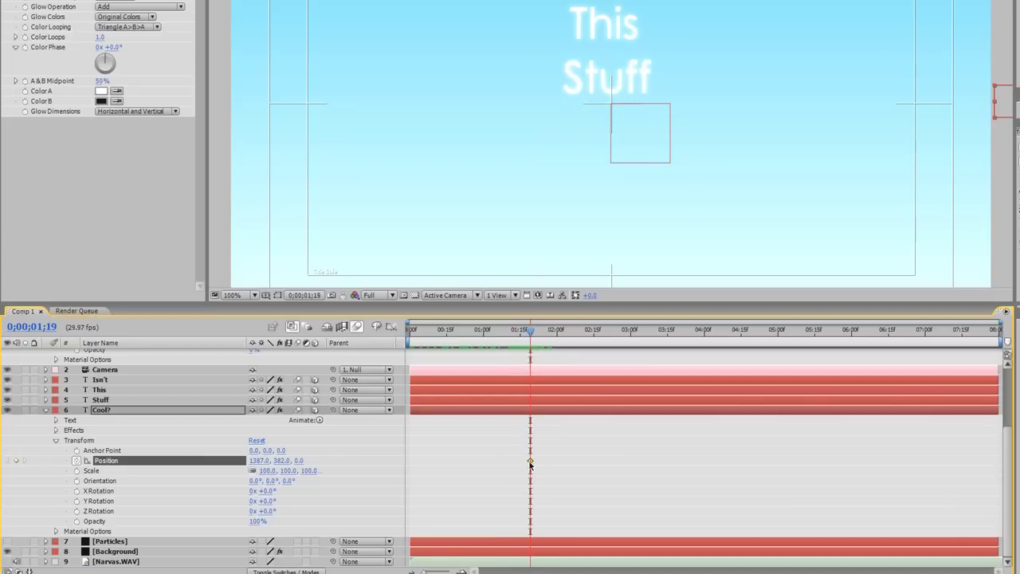
Bring the "Cool?" text beneath "Stuff" at 0;00;01;25, at about 639, 400, 0
{"action": "left_click_drag", "start_coordinate": [531, 332], "coordinate": [546, 330]}
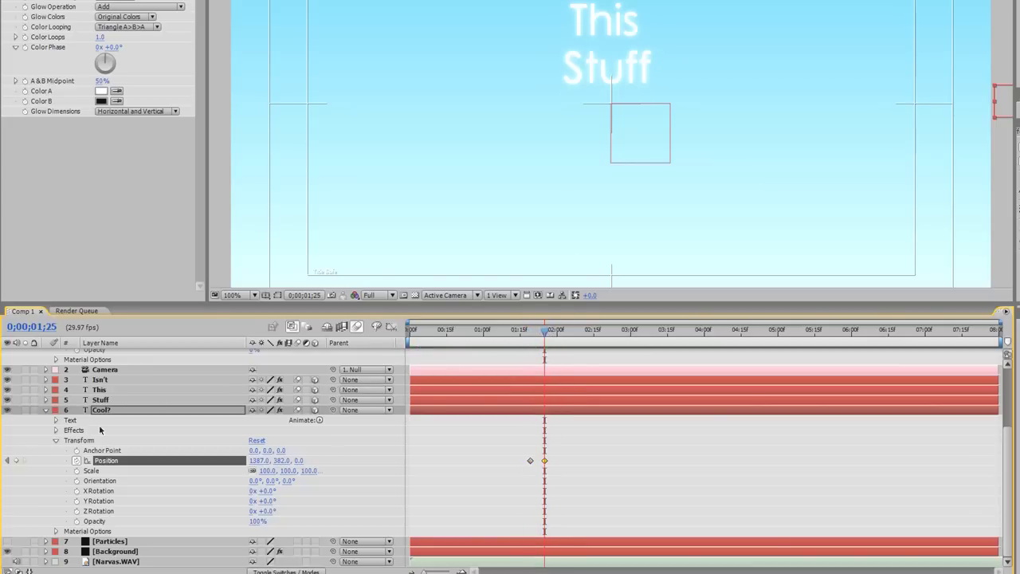
{"action": "left_click_drag", "start_coordinate": [248, 461], "coordinate": [652, 121]}
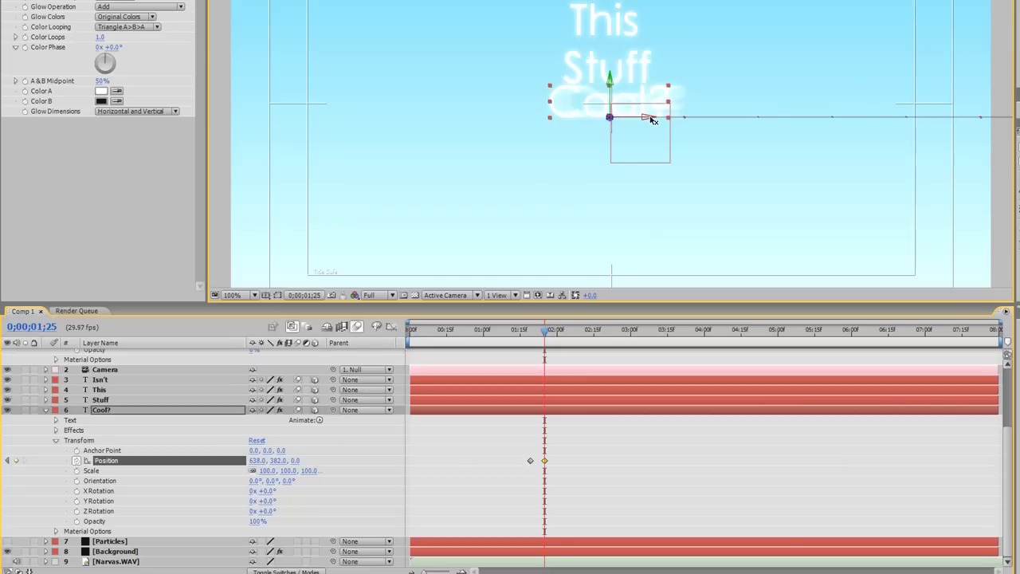
{"action": "left_click_drag", "start_coordinate": [652, 121], "coordinate": [653, 121]}
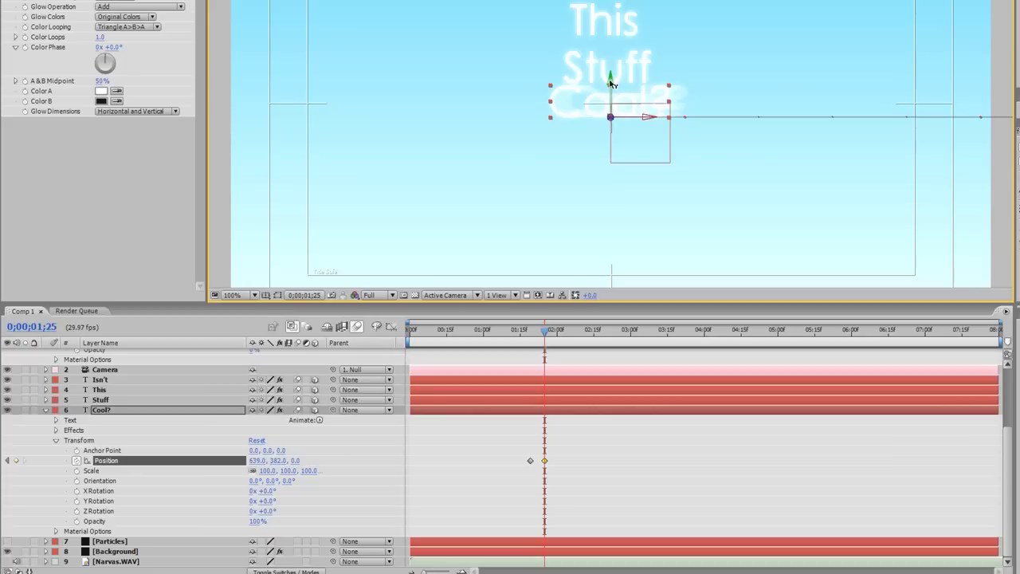
{"action": "left_click_drag", "start_coordinate": [610, 83], "coordinate": [611, 95]}
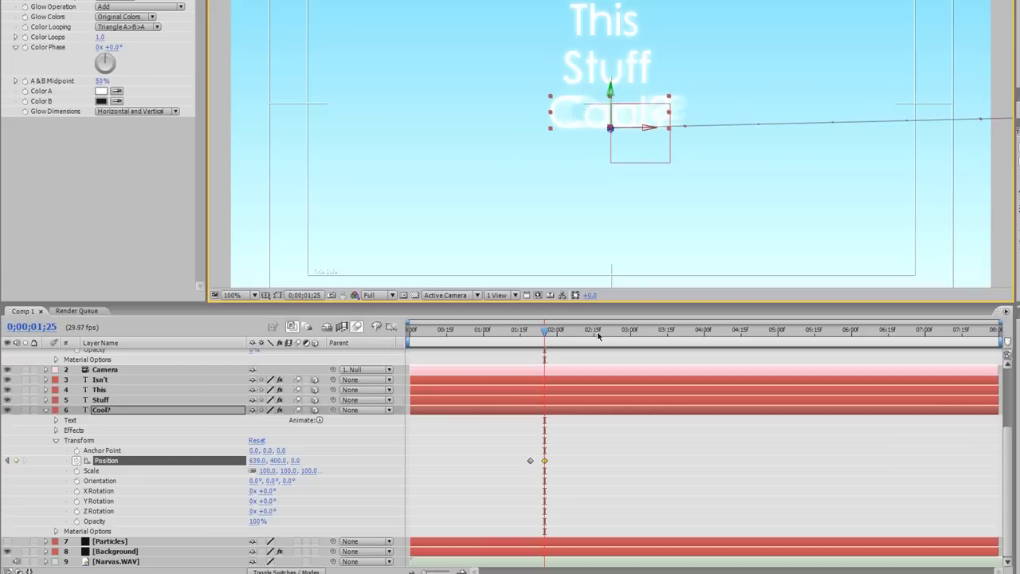
Lower the off-screen starting position of "Cool?" at 0;00;01;19 to Y 400 so that its motion path is level
{"action": "left_click_drag", "start_coordinate": [544, 328], "coordinate": [539, 325]}
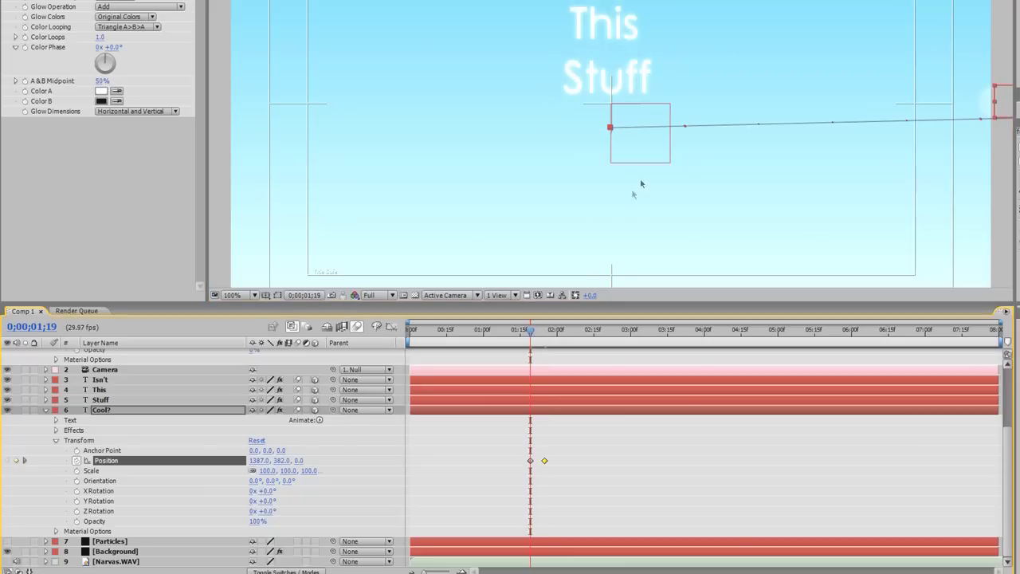
{"action": "scroll", "coordinate": [678, 161], "scroll_direction": "down", "scroll_amount": 2}
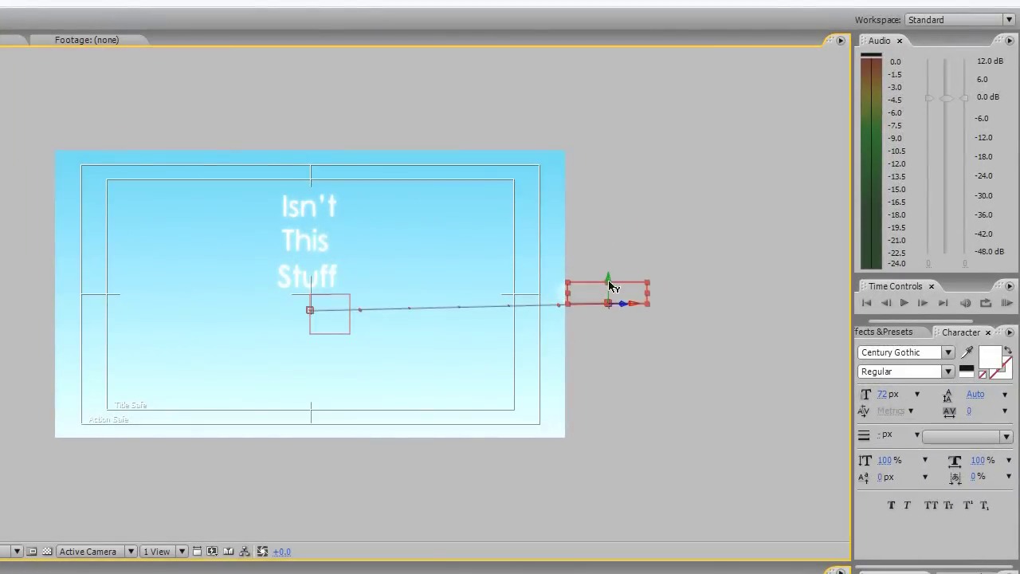
{"action": "left_click_drag", "start_coordinate": [610, 285], "coordinate": [613, 292]}
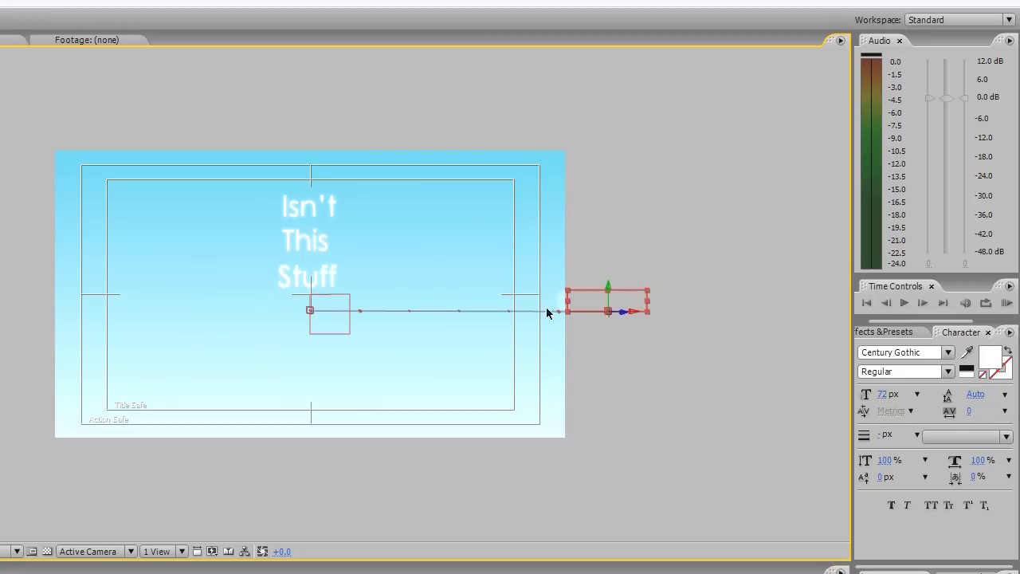
{"action": "key", "text": "period"}
{"action": "key", "text": "comma"}
{"action": "key", "text": "period"}
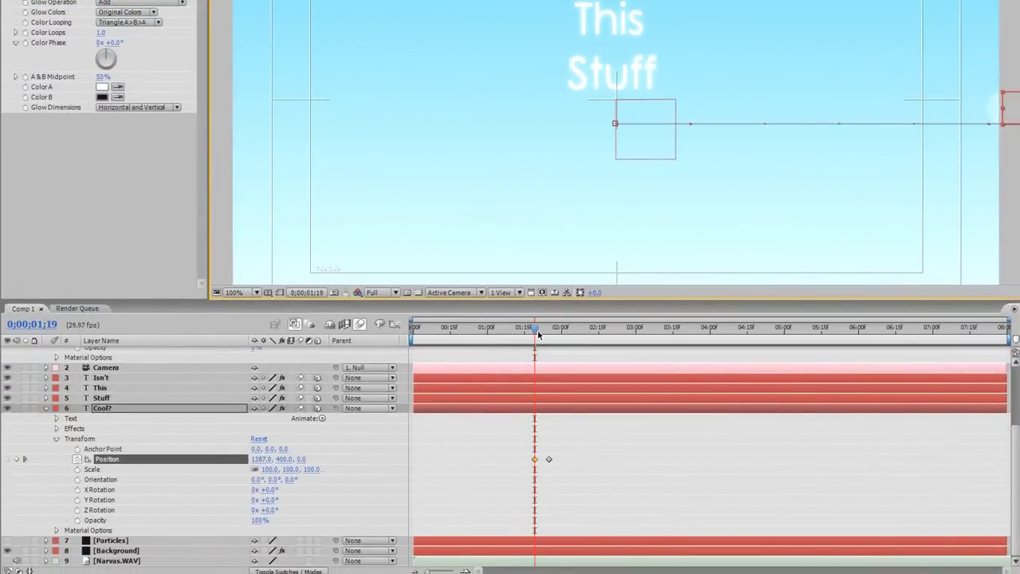
{"action": "left_click", "coordinate": [247, 567]}
Enable Position keyframing on the Null layer and place its first keyframe at 0;00;00;00
{"action": "left_click_drag", "start_coordinate": [540, 331], "coordinate": [558, 329]}
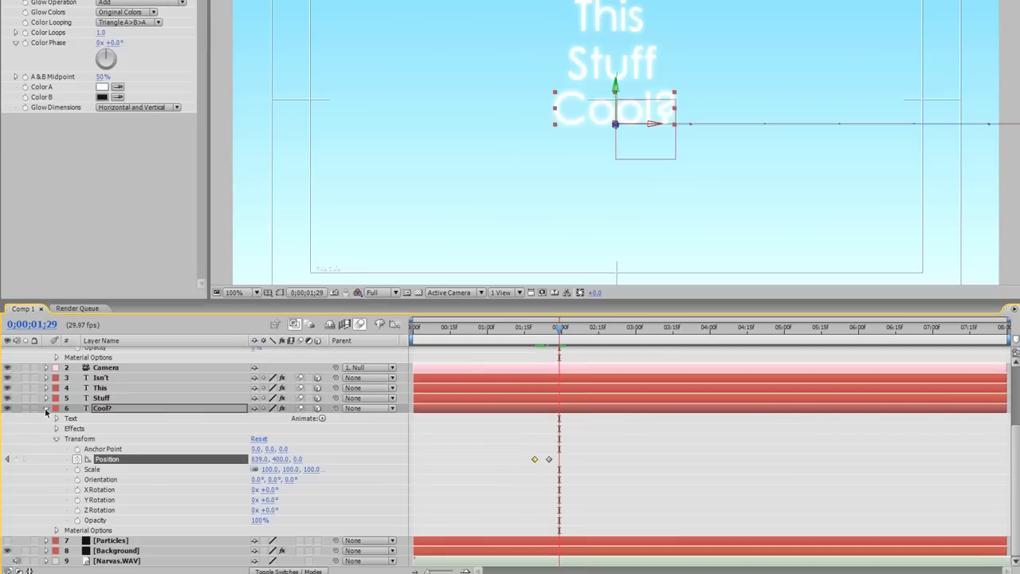
{"action": "left_click", "coordinate": [45, 409]}
{"action": "left_click", "coordinate": [150, 475]}
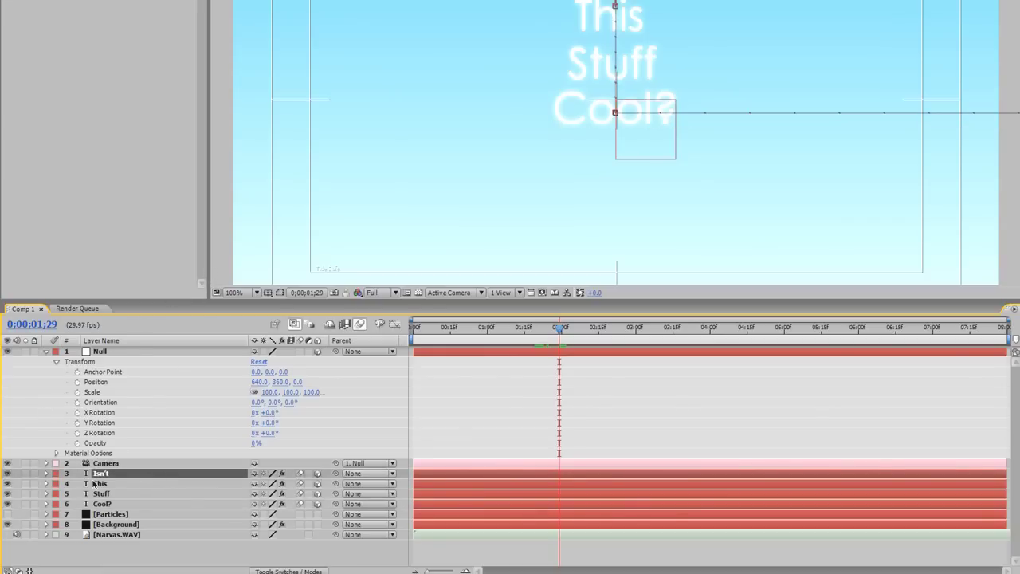
{"action": "left_click", "coordinate": [102, 352]}
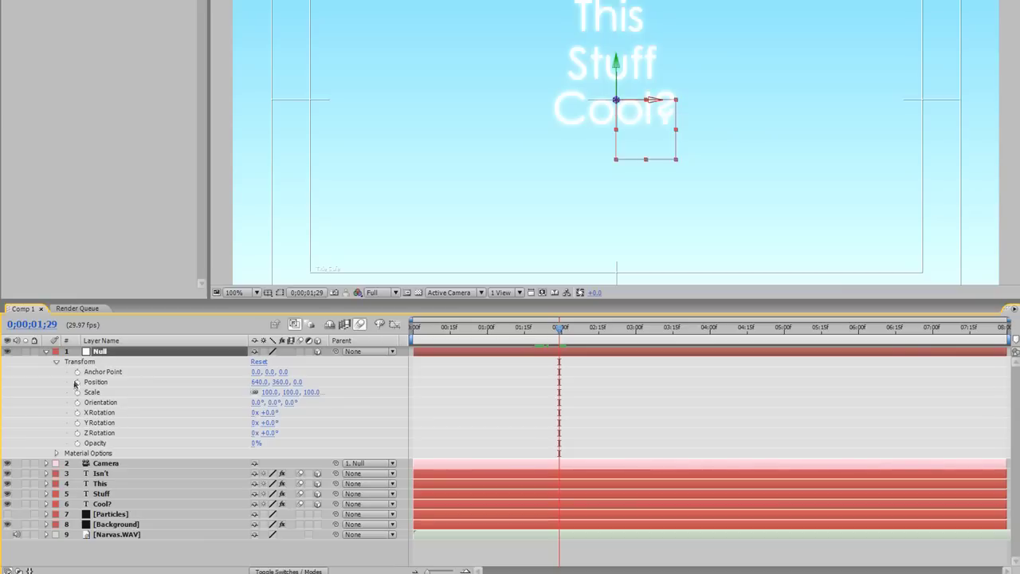
{"action": "left_click_drag", "start_coordinate": [444, 337], "coordinate": [413, 338]}
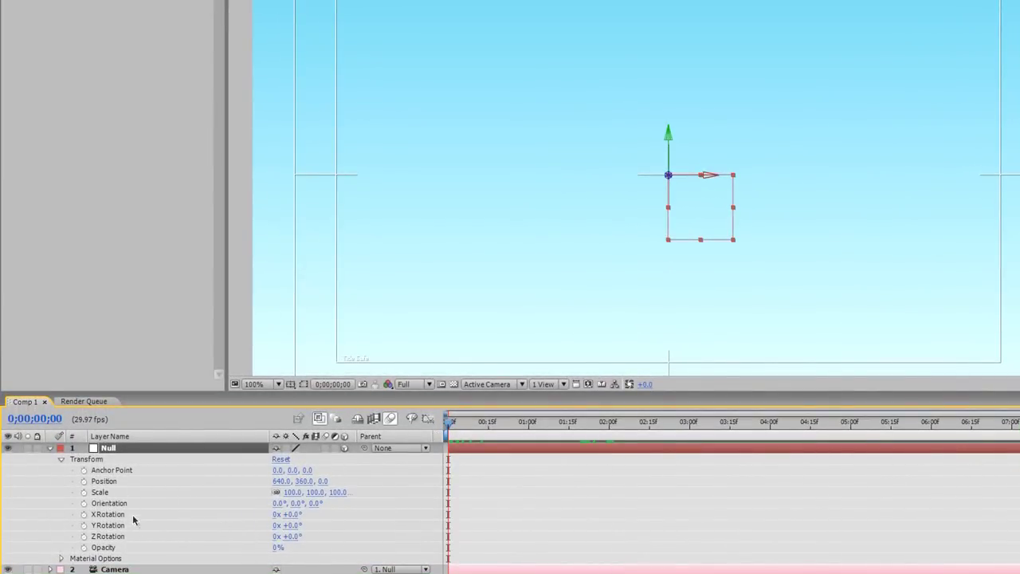
{"action": "left_click", "coordinate": [84, 481]}
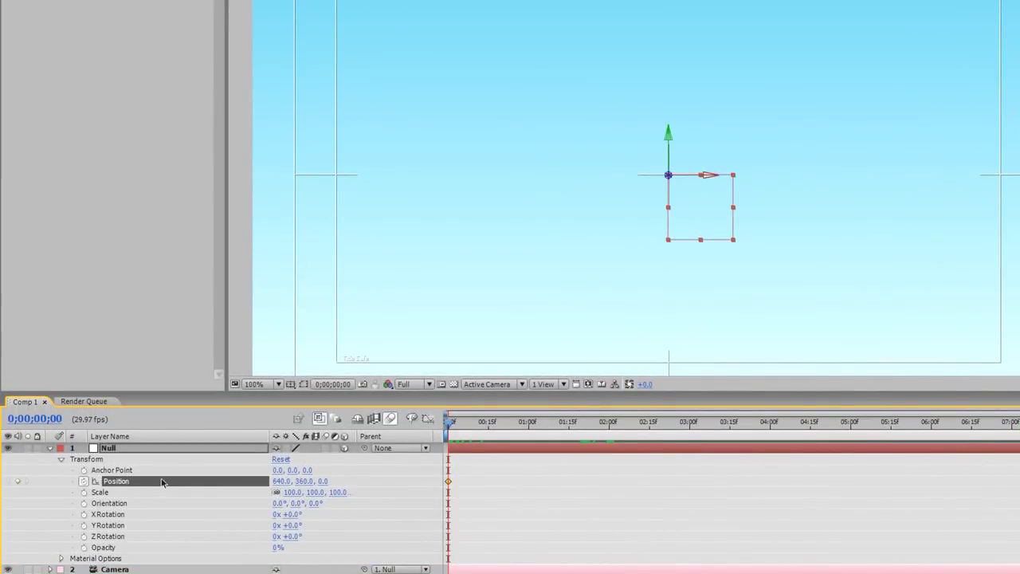
Add Position keyframes with the unchanged position to the Null layer at 0;00;01;26 and 0;00;01;20
{"action": "left_click_drag", "start_coordinate": [451, 427], "coordinate": [602, 428]}
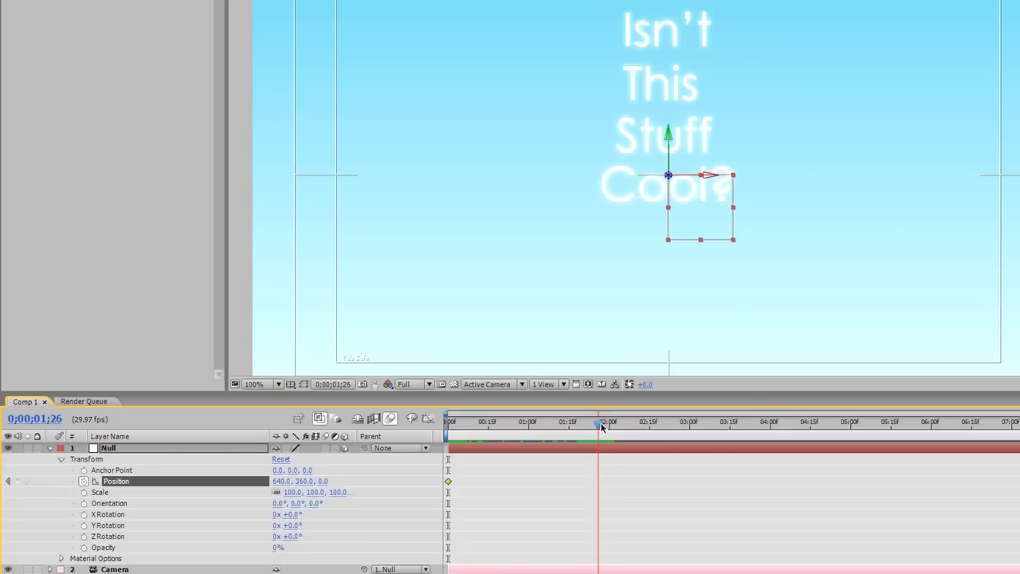
{"action": "left_click", "coordinate": [17, 481]}
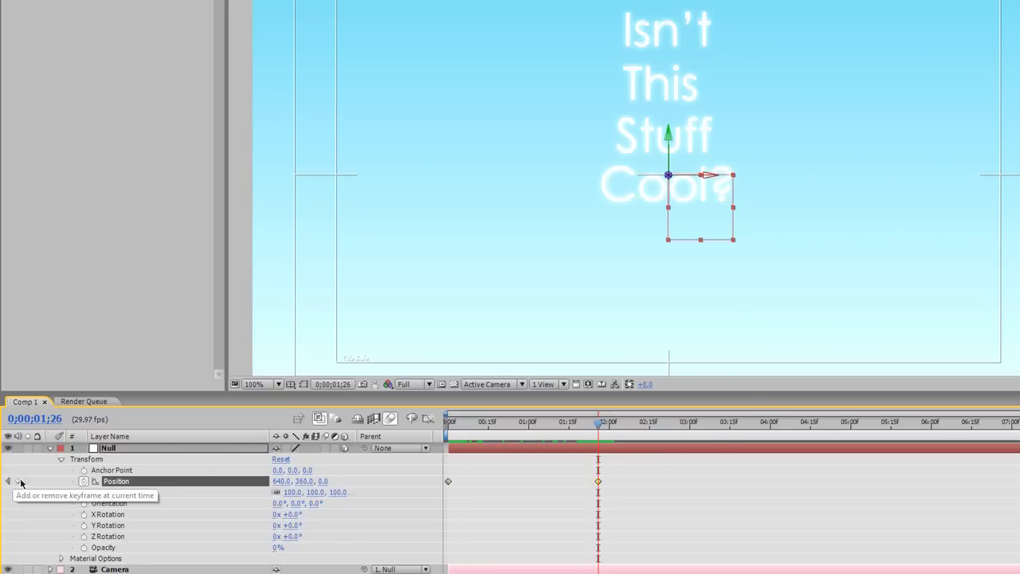
{"action": "left_click", "coordinate": [580, 427]}
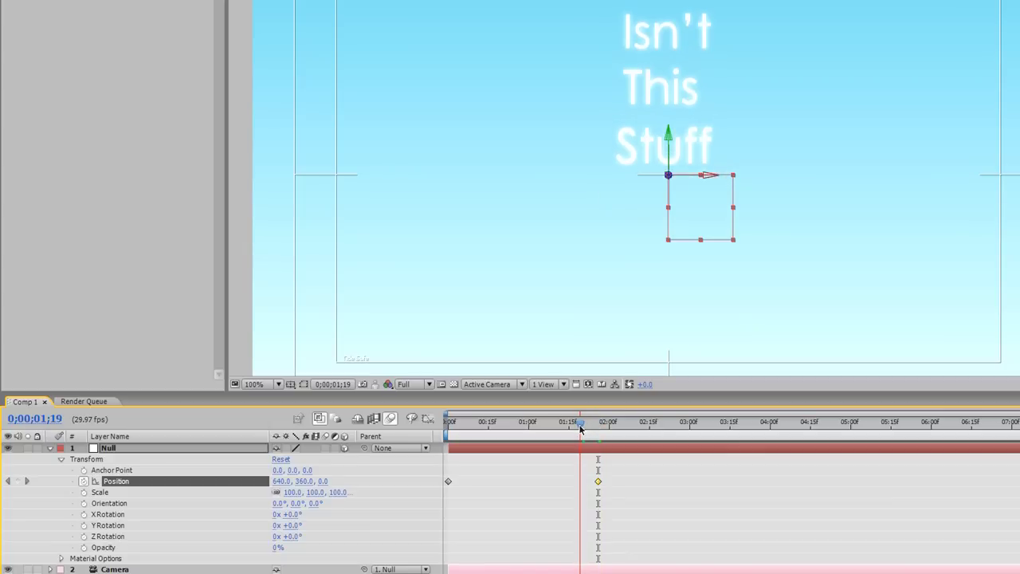
{"action": "left_click_drag", "start_coordinate": [581, 429], "coordinate": [583, 429]}
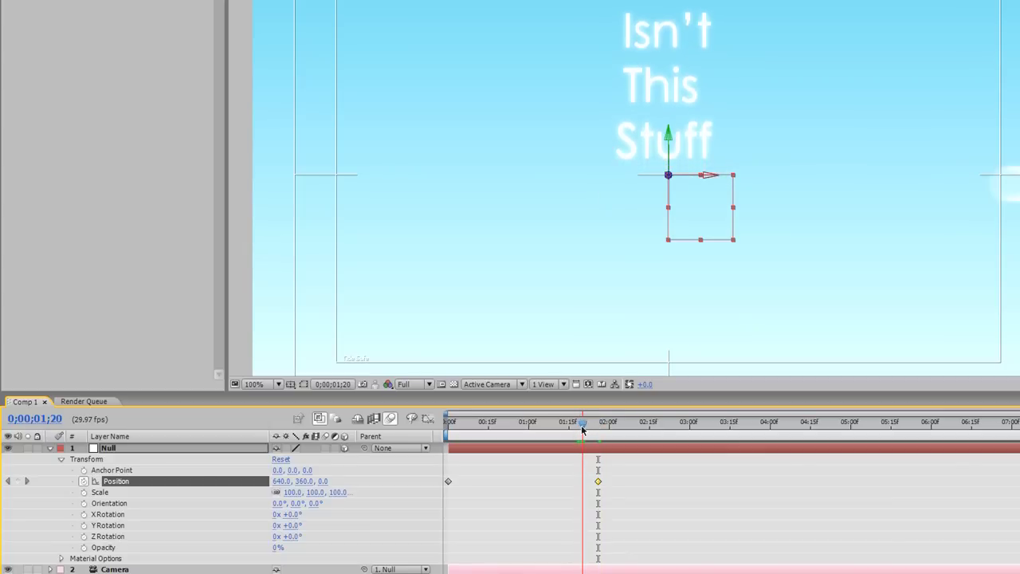
{"action": "left_click", "coordinate": [19, 481]}
Move the Null along its Z axis to about 487 at 0;00;00;15 so that the camera sits closer to the text
{"action": "mouse_move", "coordinate": [584, 429]}
{"action": "left_mouse_down"}
{"action": "mouse_move", "coordinate": [599, 428]}
{"action": "mouse_move", "coordinate": [445, 433]}
{"action": "left_mouse_up"}
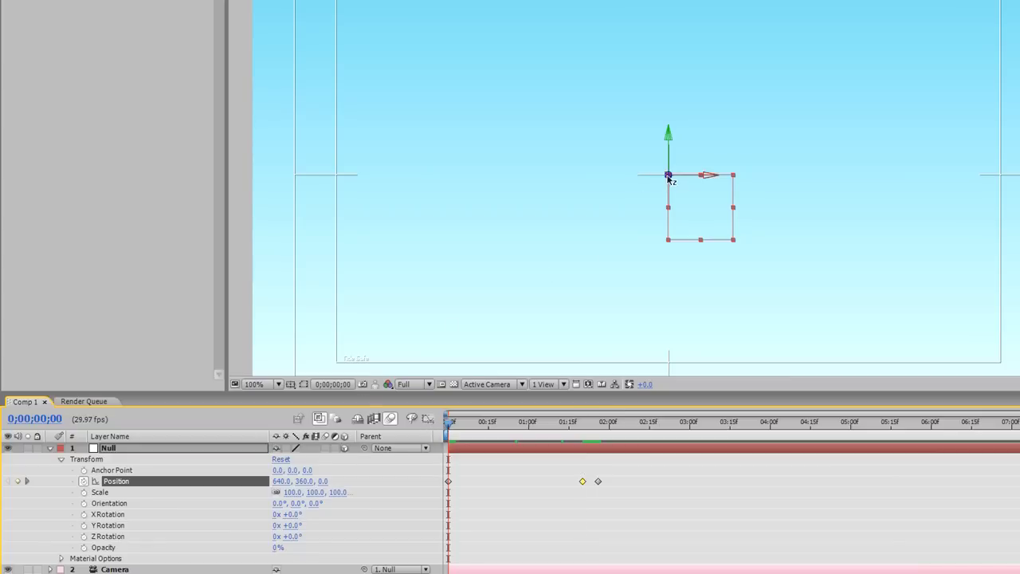
{"action": "left_click_drag", "start_coordinate": [670, 177], "coordinate": [694, 175]}
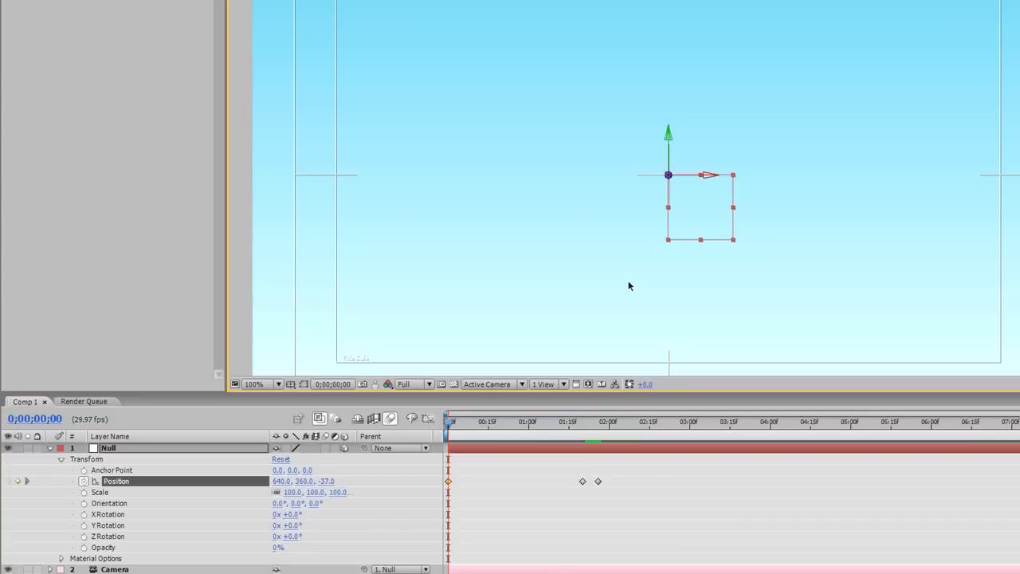
{"action": "left_click_drag", "start_coordinate": [449, 428], "coordinate": [488, 428]}
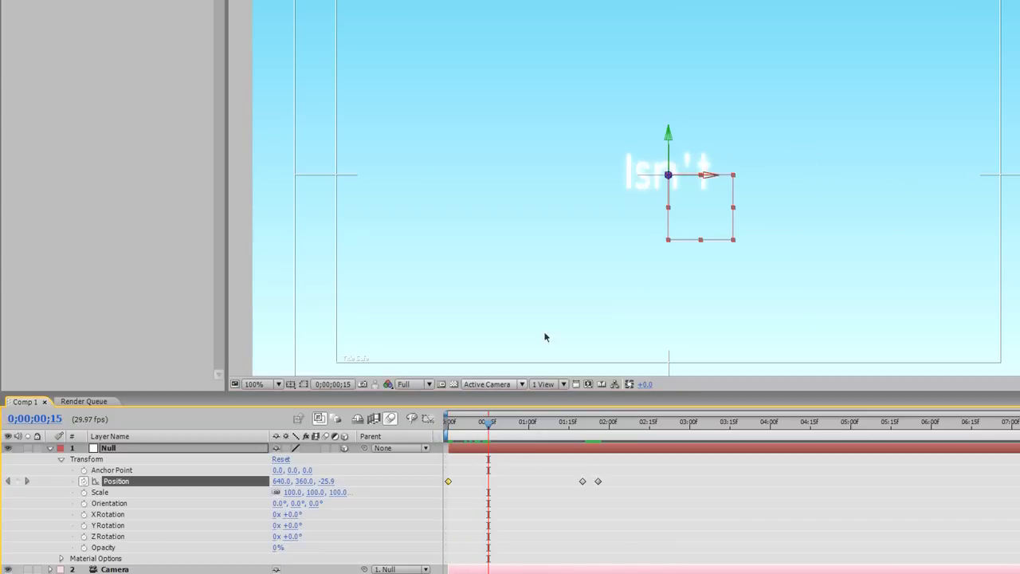
{"action": "left_click_drag", "start_coordinate": [669, 177], "coordinate": [408, 245]}
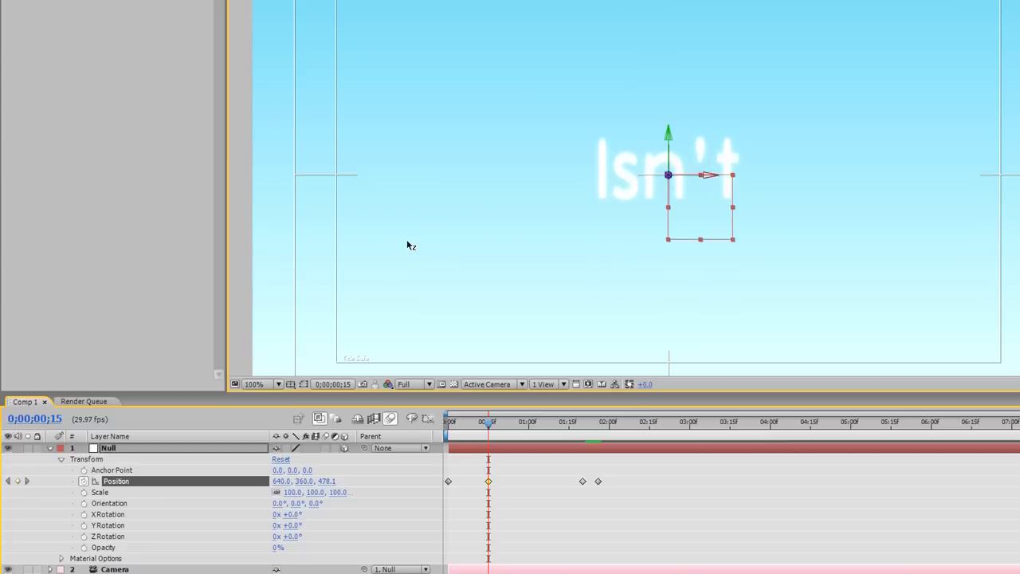
Delete the Null's first Position keyframe and move its 0;00;00;15 keyframe to 0;00;00;00 in its place
{"action": "left_click", "coordinate": [448, 481]}
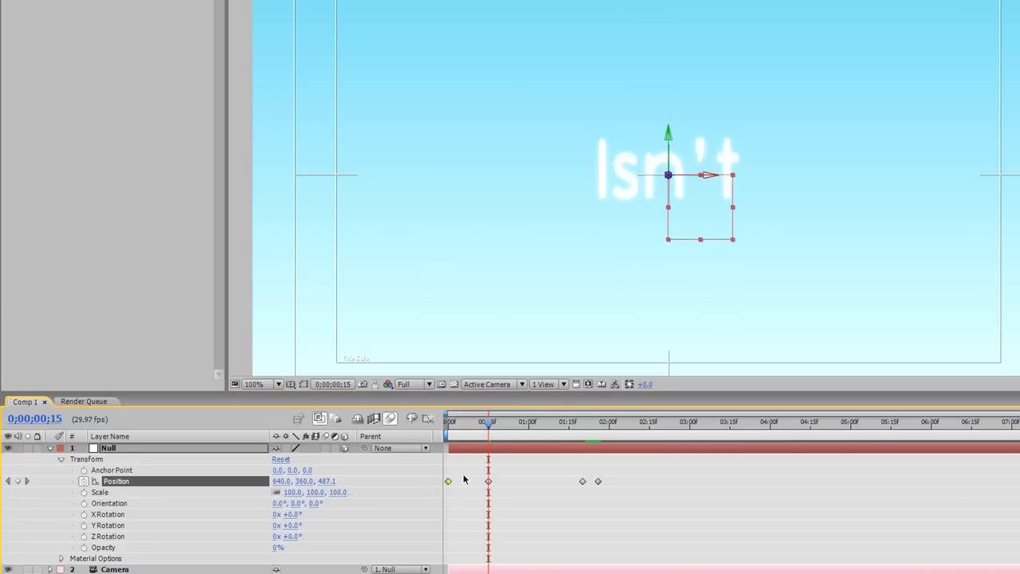
{"action": "key", "text": "Delete"}
{"action": "left_click_drag", "start_coordinate": [489, 482], "coordinate": [448, 483]}
{"action": "left_click", "coordinate": [447, 428]}
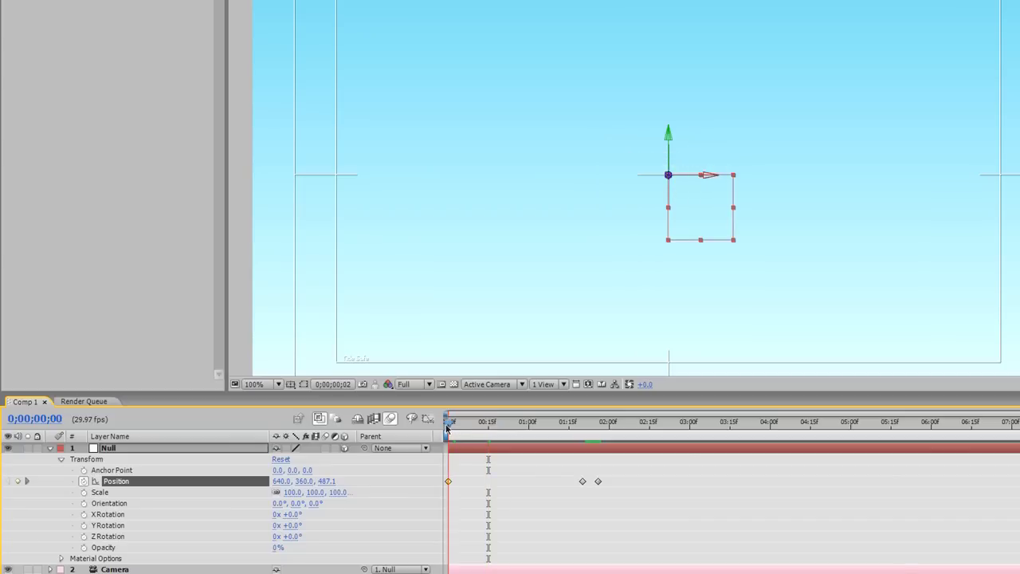
{"action": "left_click_drag", "start_coordinate": [447, 428], "coordinate": [311, 439]}
Make the Particles layer visible and apply the Trapcode Form effect to it
{"action": "left_click", "coordinate": [49, 448]}
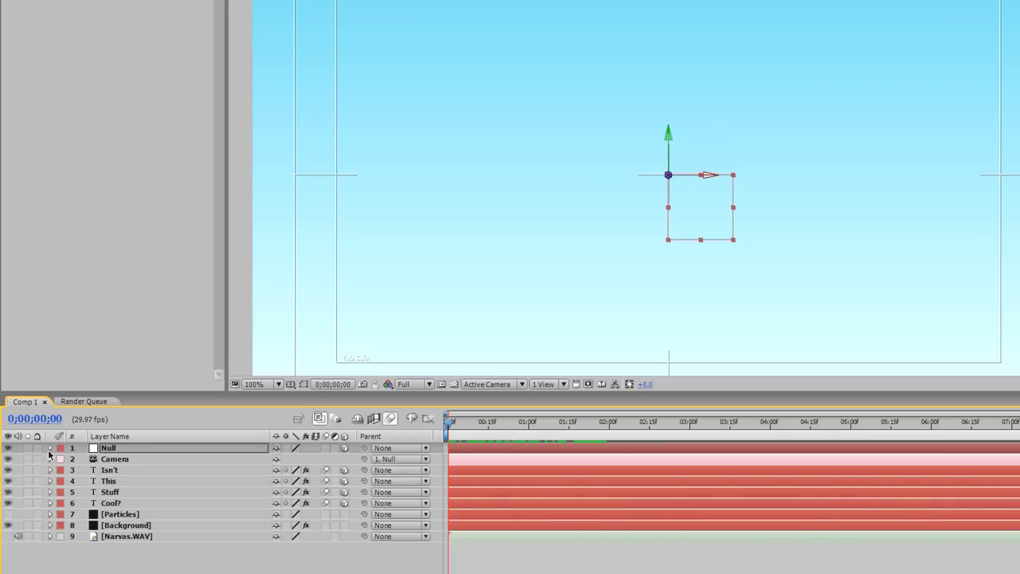
{"action": "left_click", "coordinate": [117, 515]}
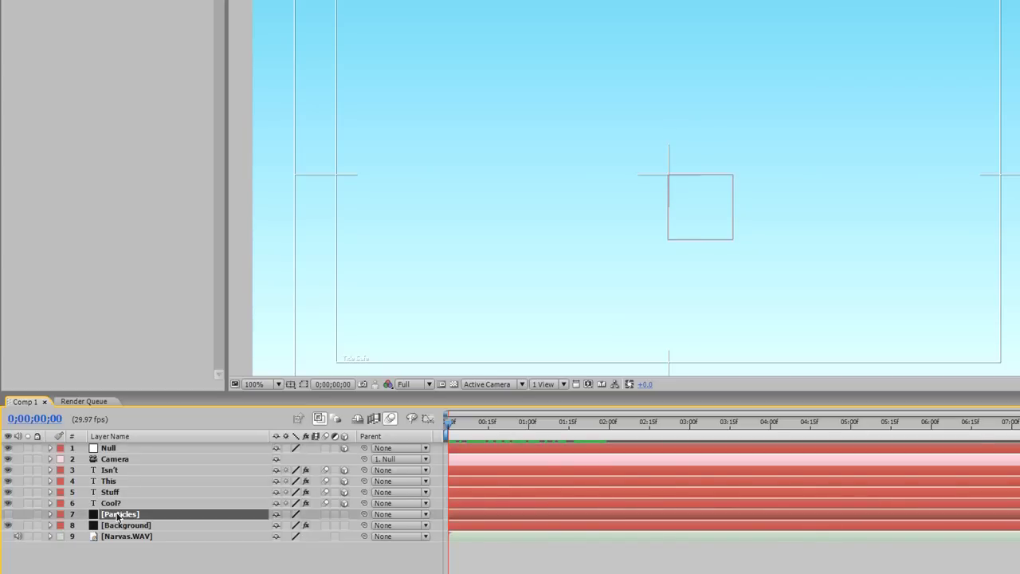
{"action": "left_click", "coordinate": [8, 514]}
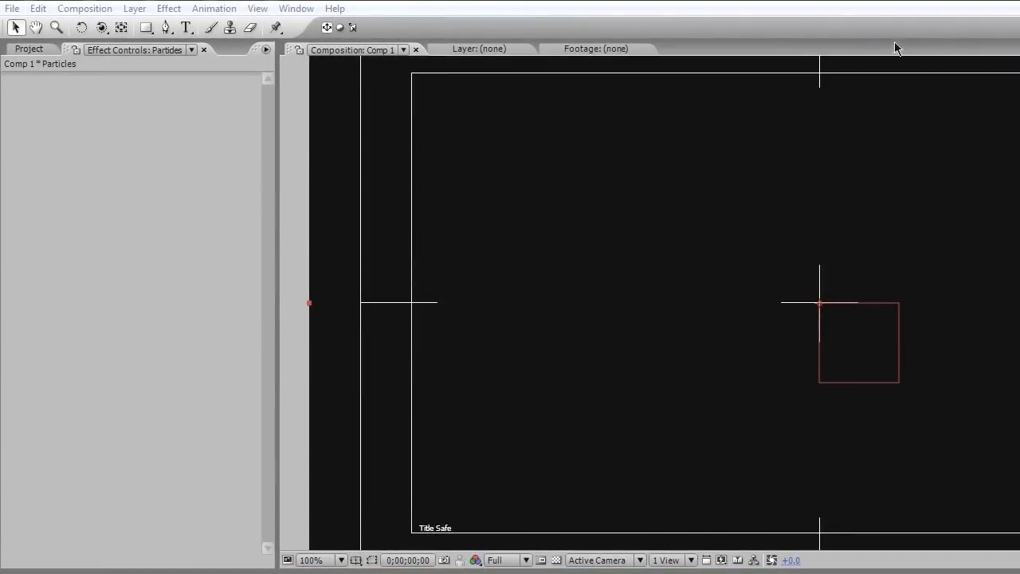
{"action": "left_click", "coordinate": [169, 9]}
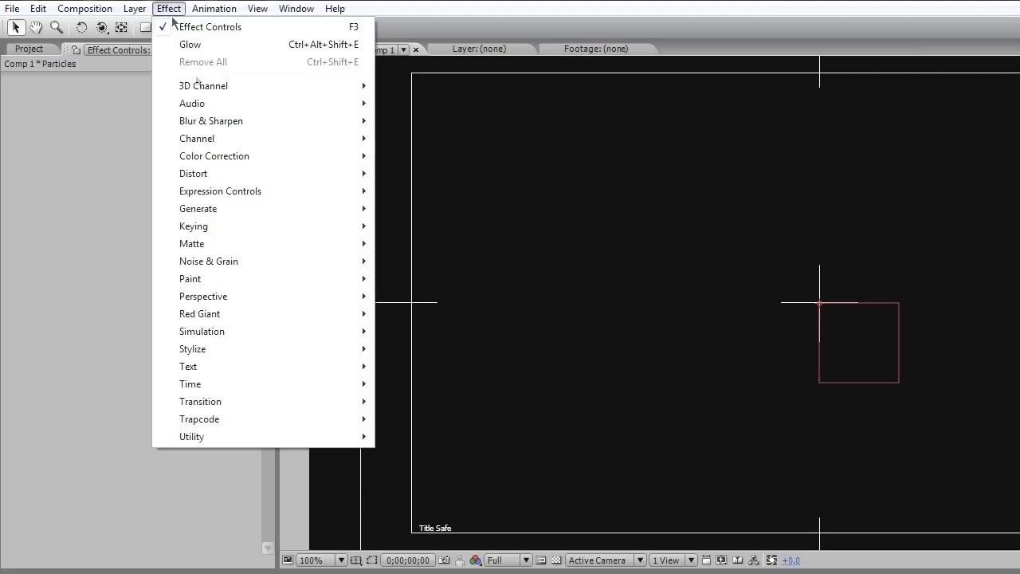
{"action": "mouse_move", "coordinate": [268, 418]}
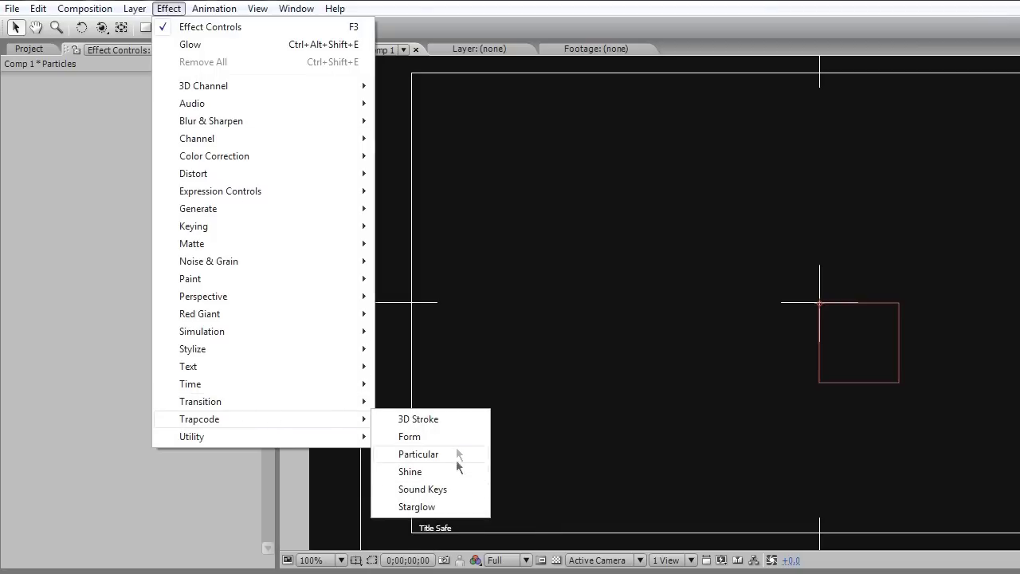
{"action": "left_click", "coordinate": [451, 437]}
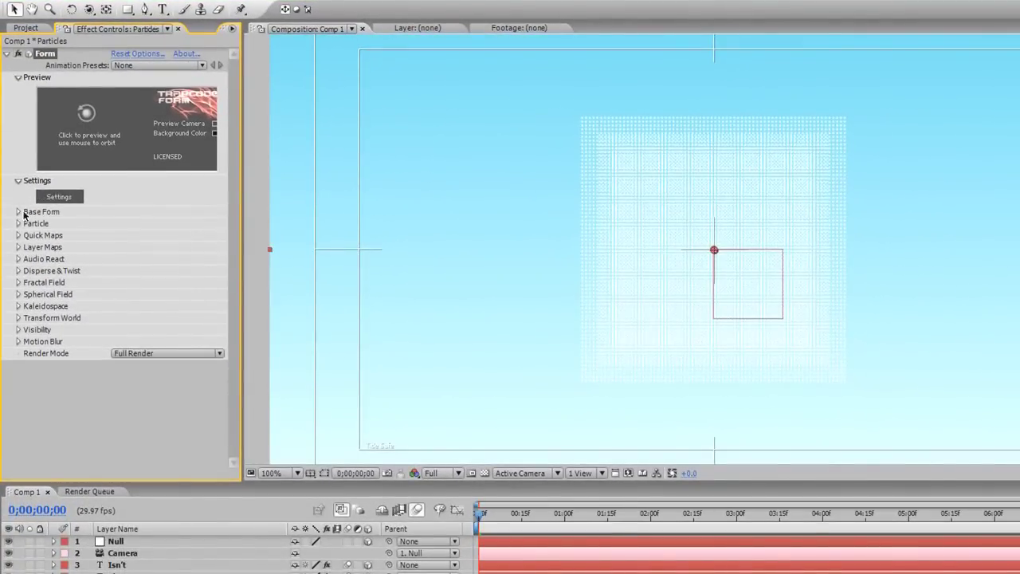
Set Form's Base Form size to 2000 in X, 2000 in Y and 1 in Z
{"action": "left_click", "coordinate": [17, 212]}
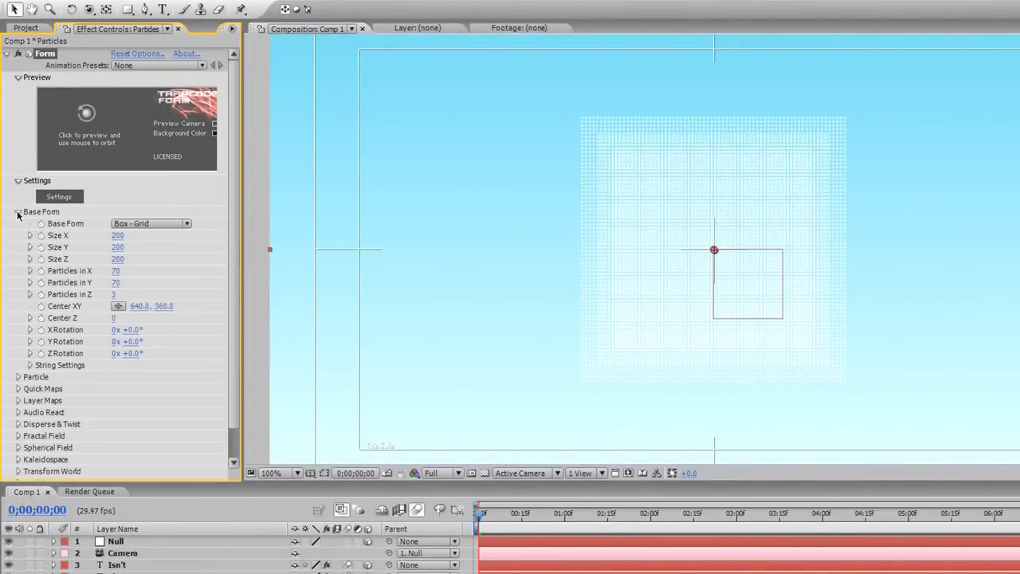
{"action": "left_click", "coordinate": [117, 260]}
{"action": "type", "text": "1"}
{"action": "left_click", "coordinate": [118, 236]}
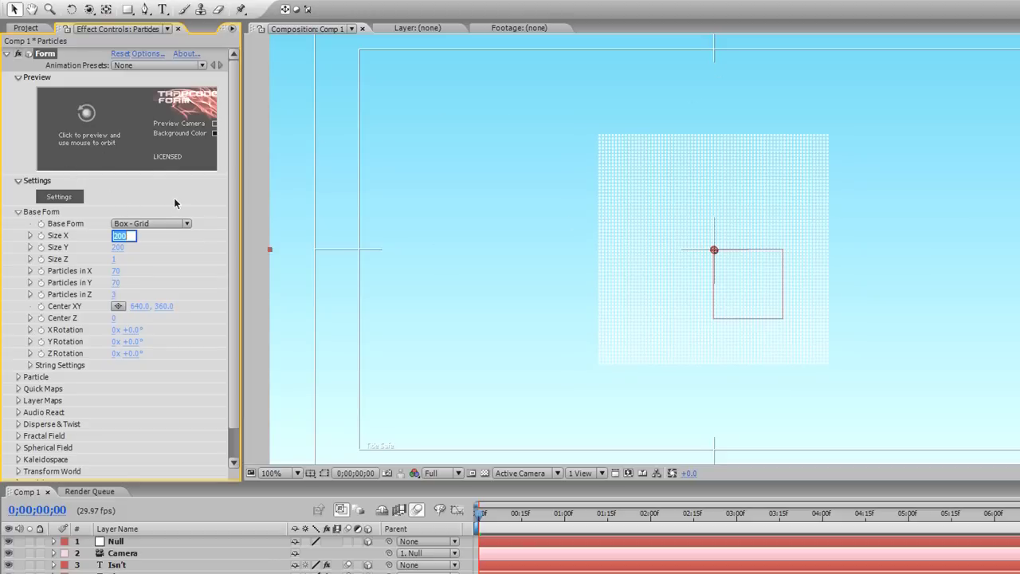
{"action": "type", "text": "2000"}
{"action": "key", "text": "Tab"}
{"action": "type", "text": "20"}
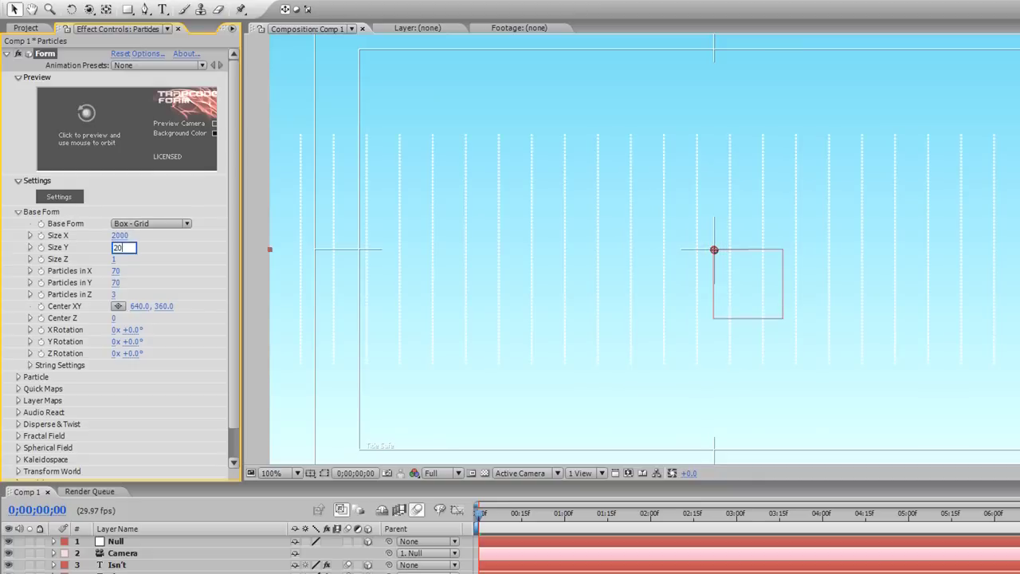
{"action": "type", "text": "00"}
{"action": "key", "text": "Return"}
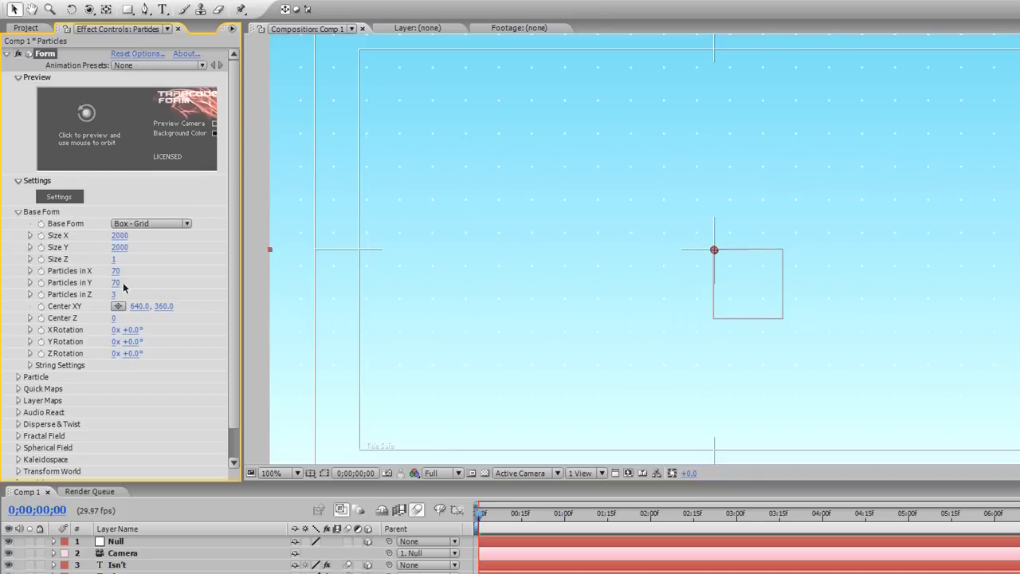
Set the Base Form particle counts to 200 in X, 200 in Y and 1 in Z
{"action": "left_click", "coordinate": [116, 272]}
{"action": "type", "text": "200"}
{"action": "key", "text": "Tab"}
{"action": "type", "text": "200"}
{"action": "key", "text": "Return"}
{"action": "left_click", "coordinate": [114, 294]}
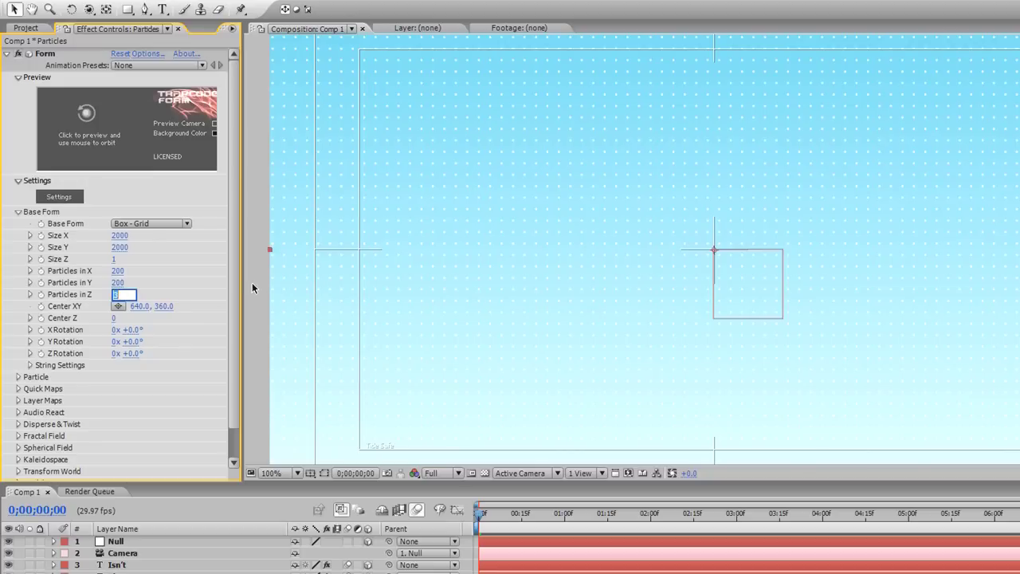
{"action": "type", "text": "1"}
{"action": "key", "text": "Return"}
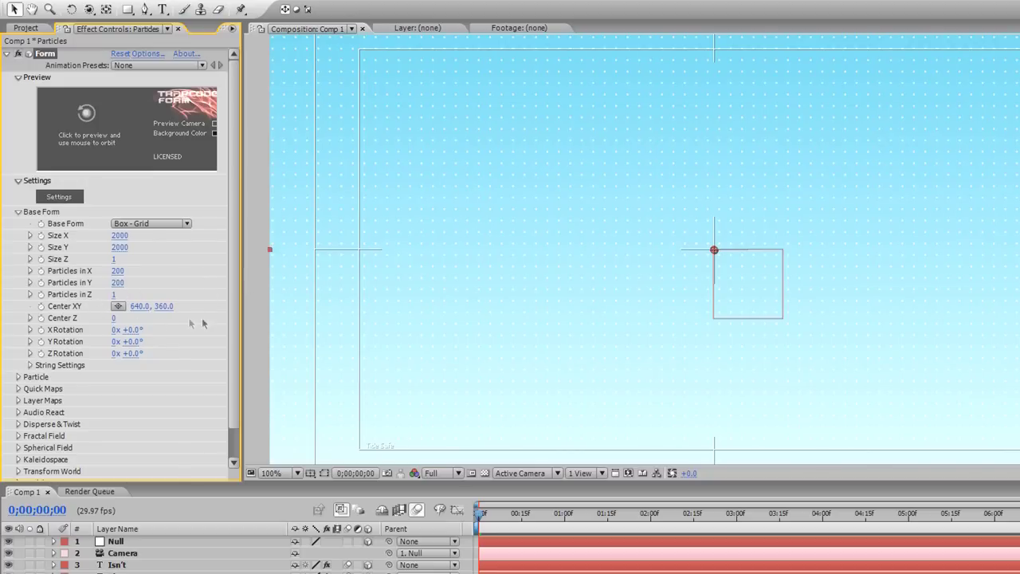
Tilt the particle grid into a floor by setting the Base Form X Rotation to 285°
{"action": "left_click", "coordinate": [132, 330]}
{"action": "key", "text": "Return"}
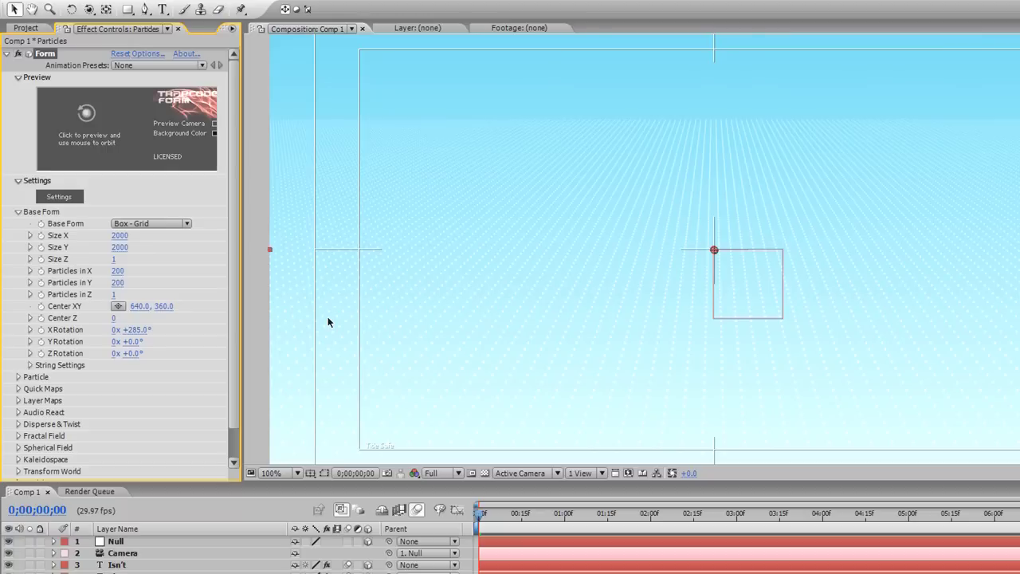
{"action": "mouse_move", "coordinate": [132, 329]}
{"action": "left_mouse_down"}
{"action": "mouse_move", "coordinate": [108, 335]}
{"action": "mouse_move", "coordinate": [161, 333]}
{"action": "mouse_move", "coordinate": [134, 331]}
{"action": "left_mouse_up"}
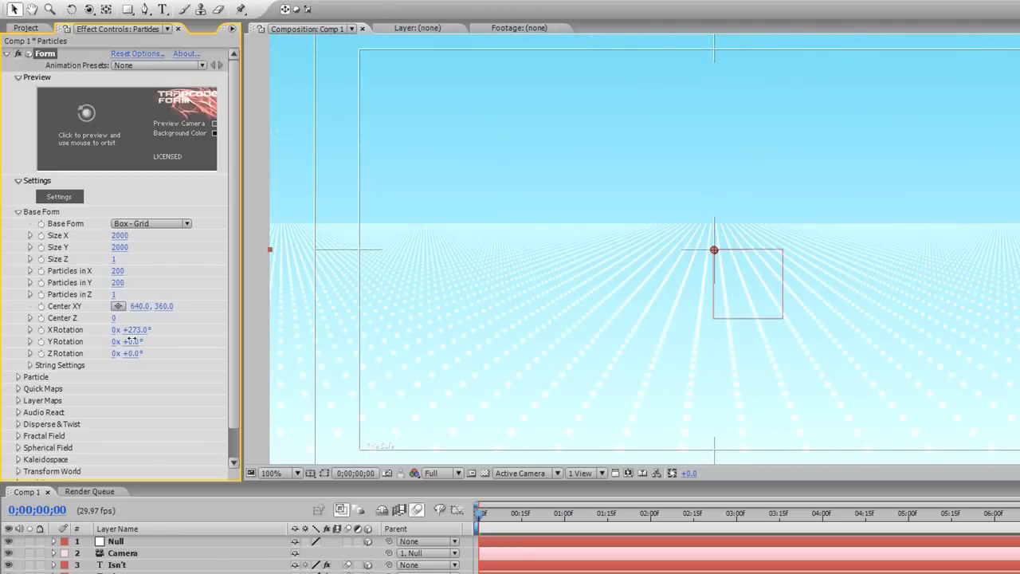
{"action": "left_click", "coordinate": [133, 329]}
{"action": "type", "text": "285"}
{"action": "key", "text": "Return"}
{"action": "left_click", "coordinate": [18, 212]}
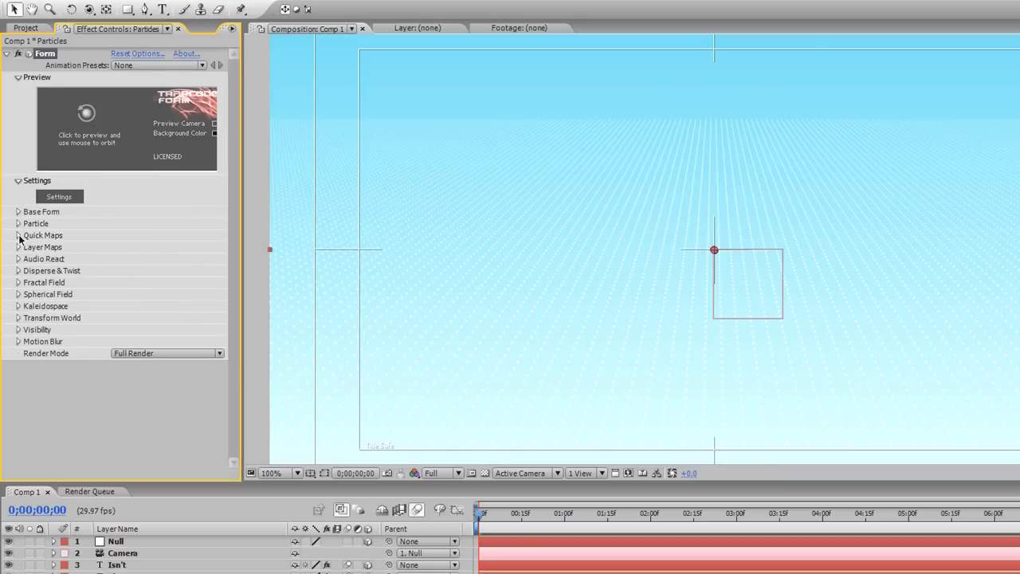
Set Form's Quick Maps Map #1 to a curve that fades out at both ends, driving Opacity over Y
{"action": "left_click", "coordinate": [18, 236]}
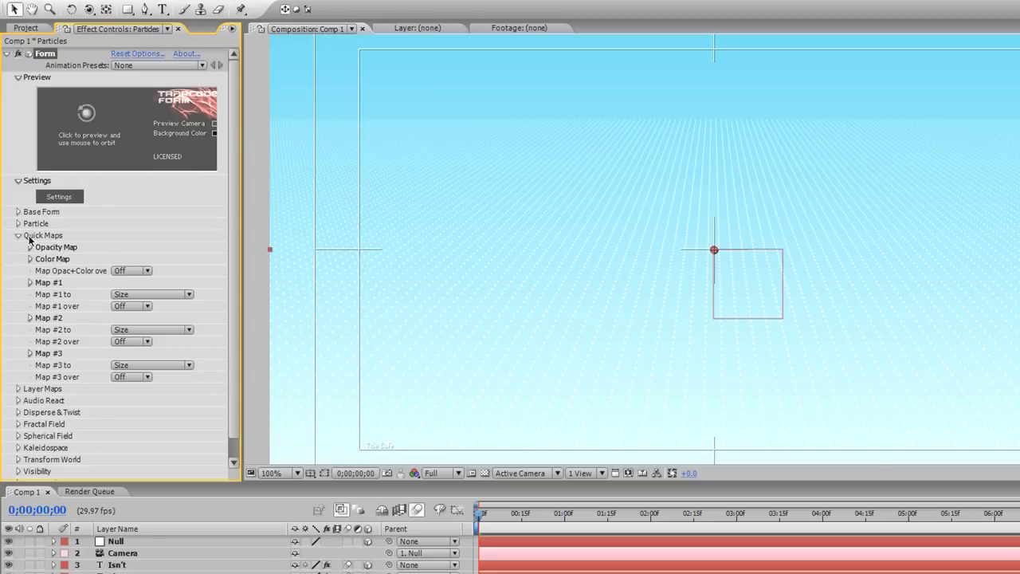
{"action": "left_click", "coordinate": [30, 282]}
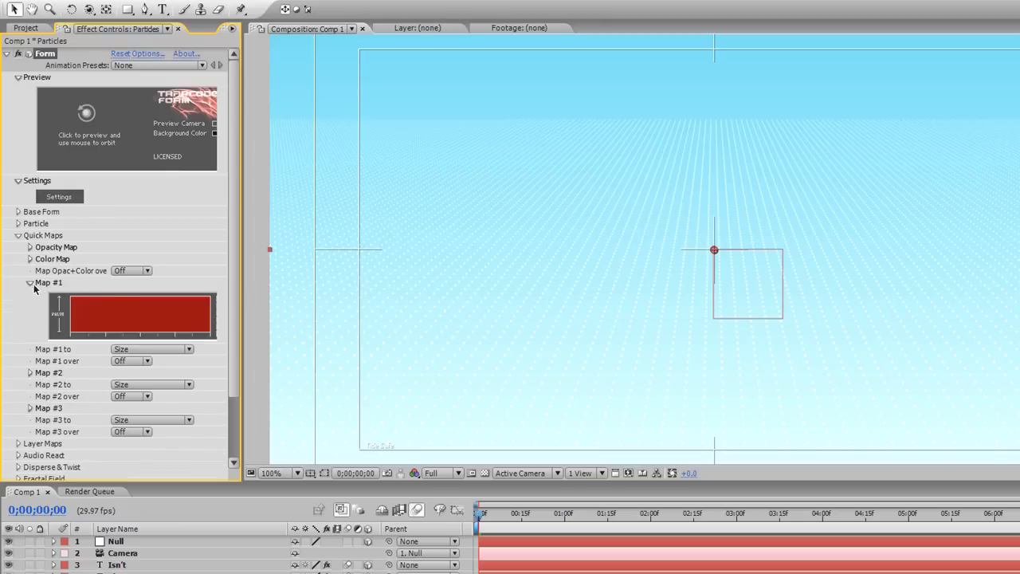
{"action": "left_click_drag", "start_coordinate": [242, 295], "coordinate": [289, 294]}
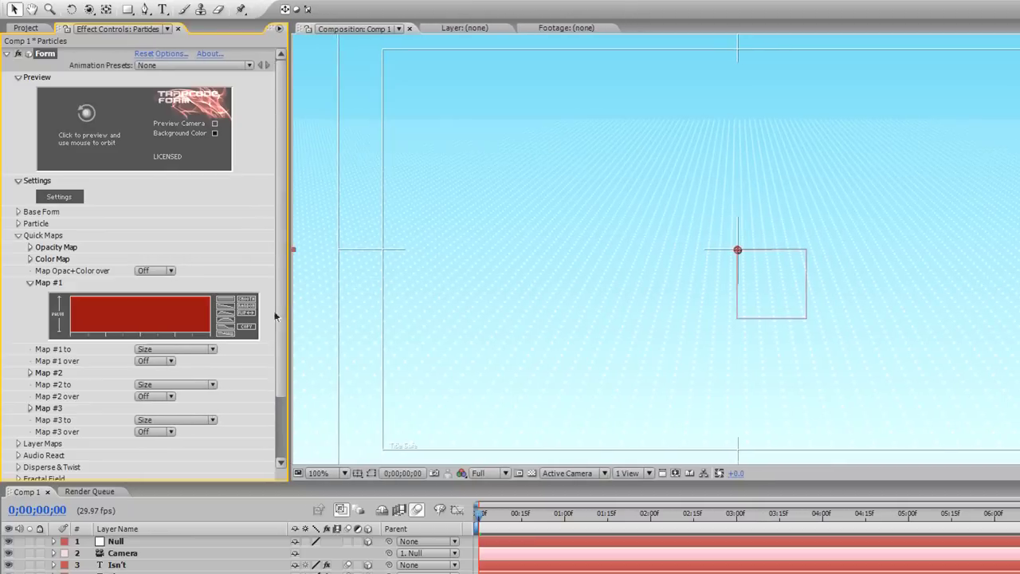
{"action": "left_click", "coordinate": [224, 324]}
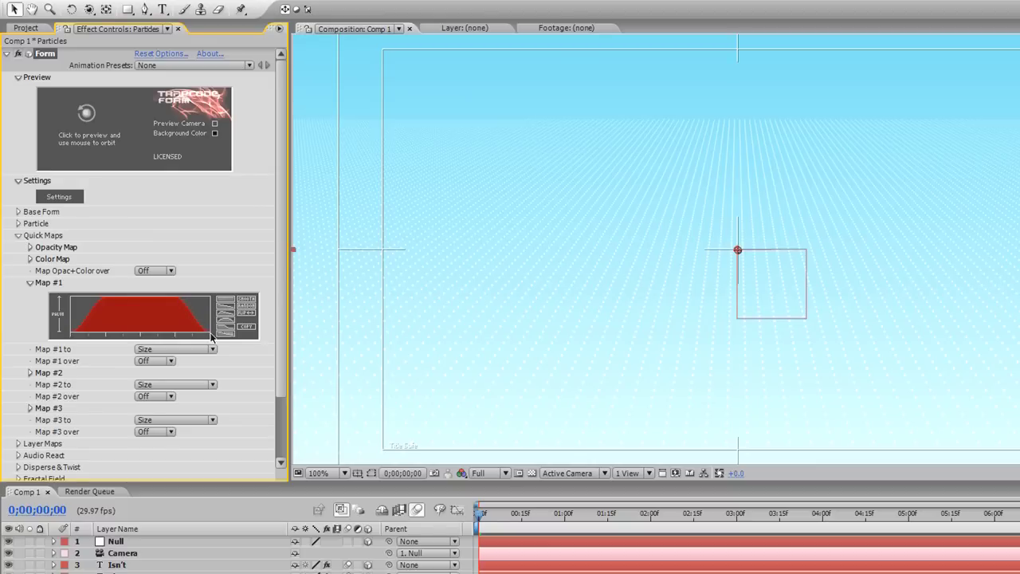
{"action": "left_click", "coordinate": [169, 350]}
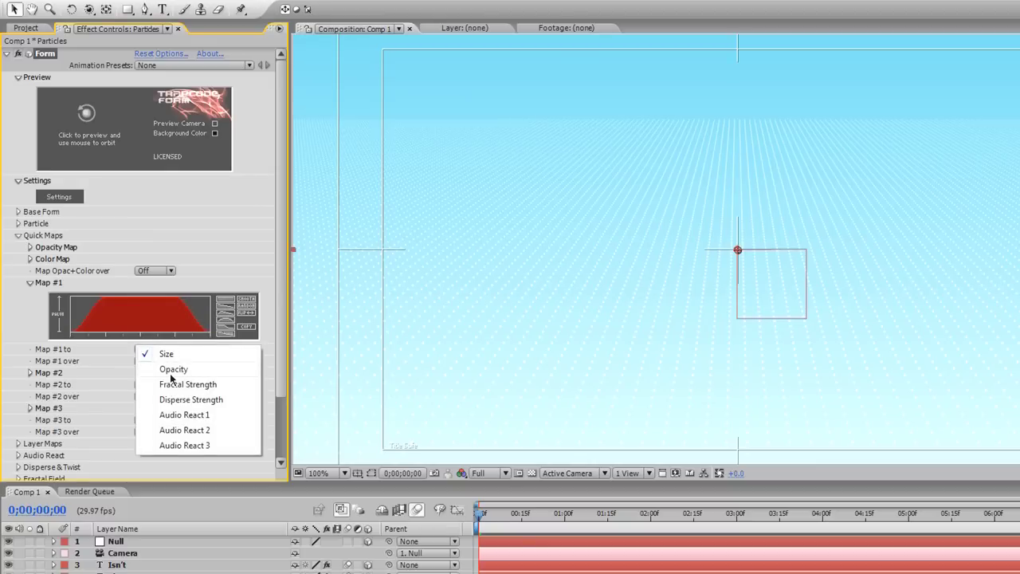
{"action": "left_click", "coordinate": [171, 371]}
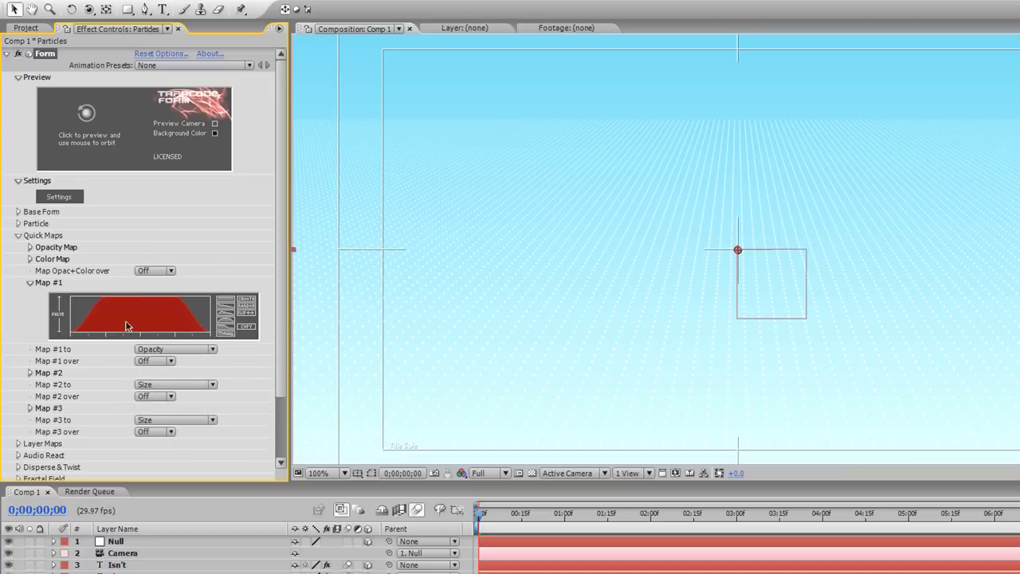
{"action": "left_click", "coordinate": [161, 367]}
{"action": "left_click", "coordinate": [161, 395]}
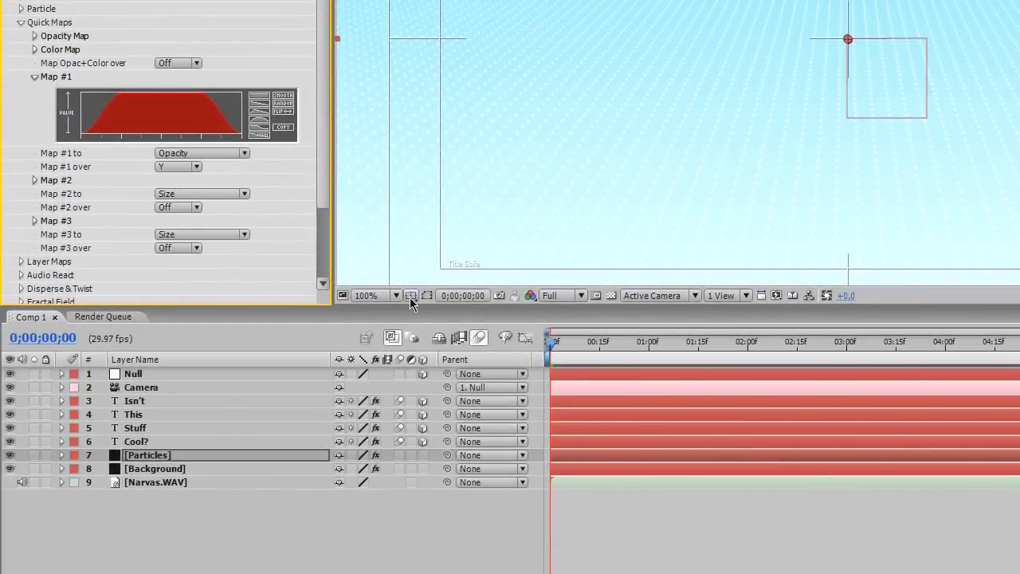
Turn off the Title/Action Safe overlay and hide the Null layer
{"action": "left_click", "coordinate": [411, 296]}
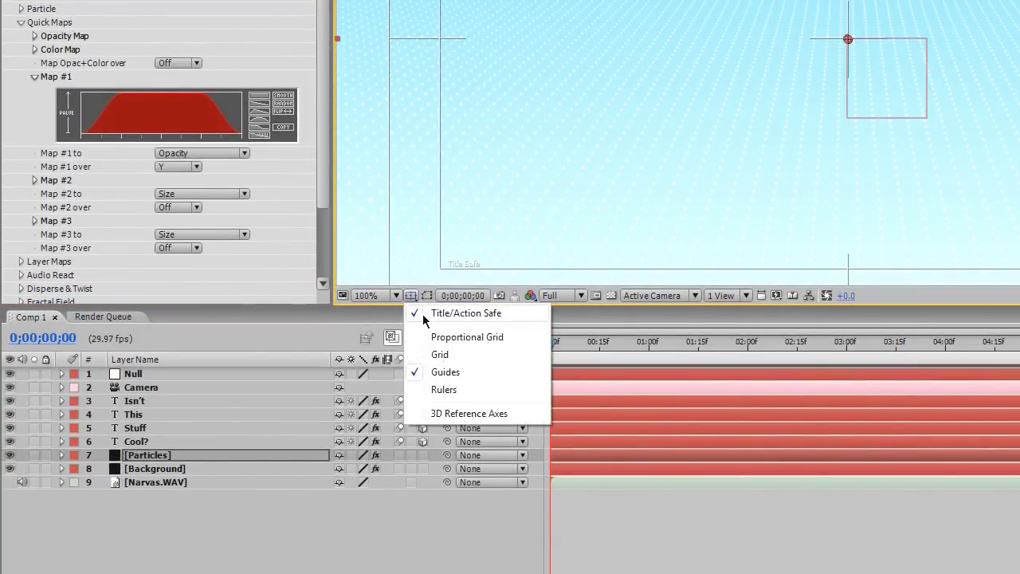
{"action": "left_click", "coordinate": [423, 314]}
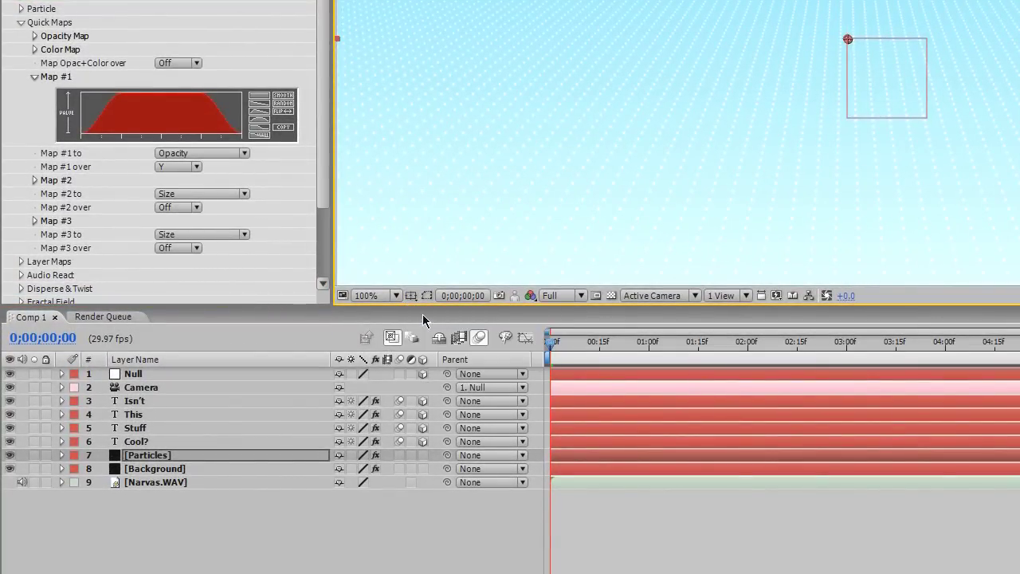
{"action": "left_click", "coordinate": [9, 374]}
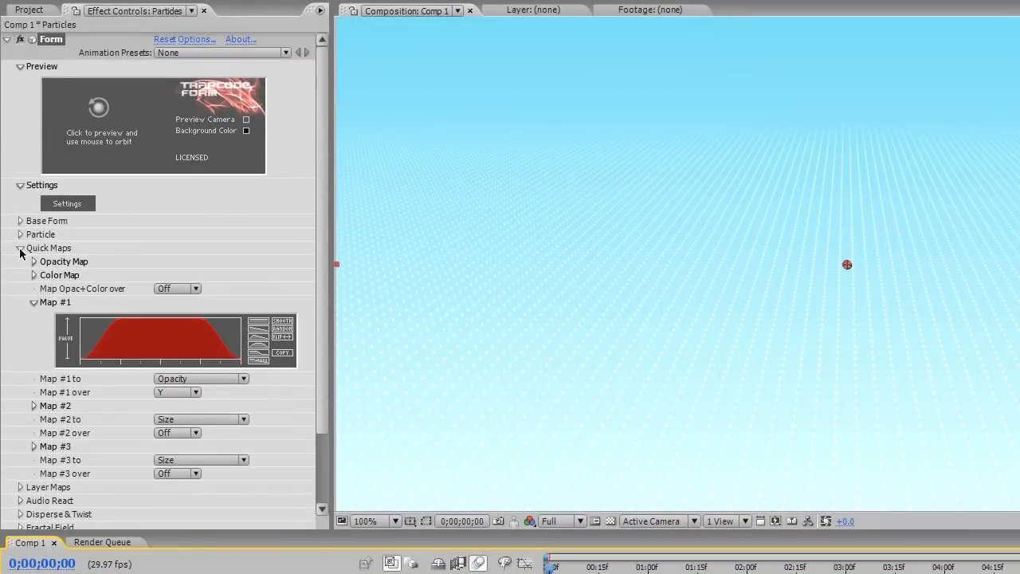
Set Form's Disperse & Twist values to Disperse 5 and Twist 1
{"action": "left_click", "coordinate": [21, 249]}
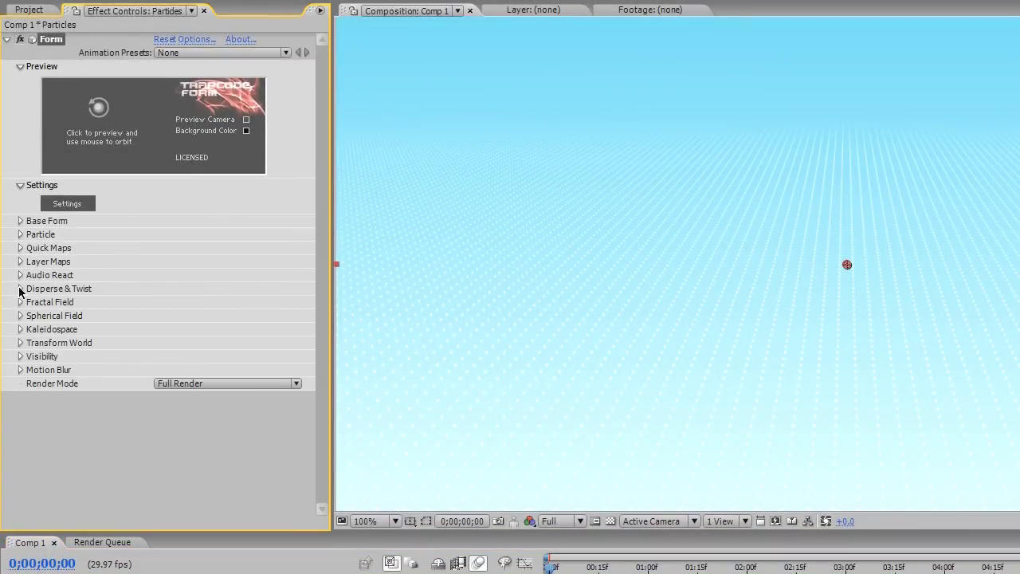
{"action": "left_click", "coordinate": [20, 290]}
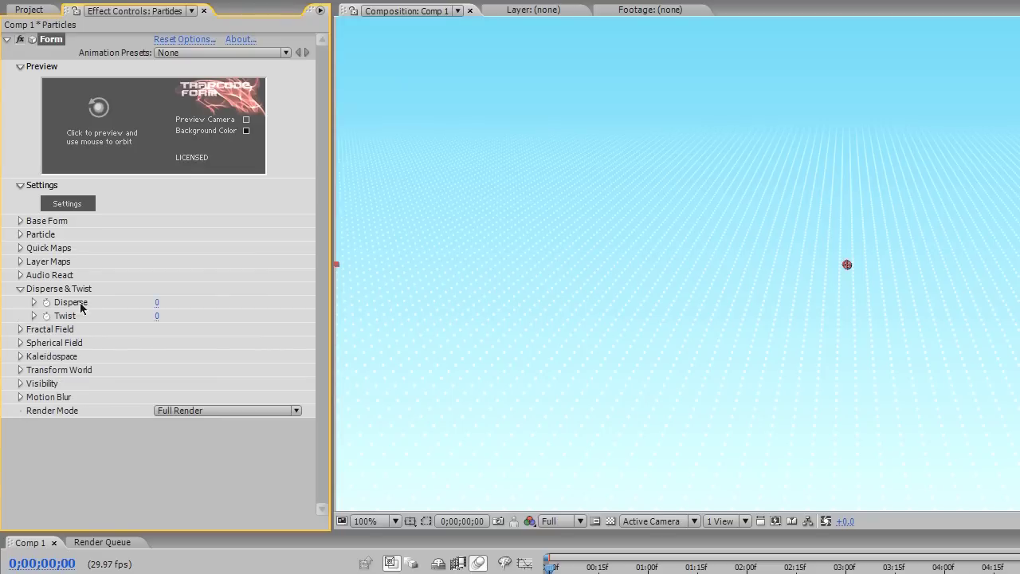
{"action": "left_click", "coordinate": [159, 316]}
{"action": "type", "text": "1"}
{"action": "left_click", "coordinate": [157, 303]}
{"action": "type", "text": "5"}
{"action": "key", "text": "Return"}
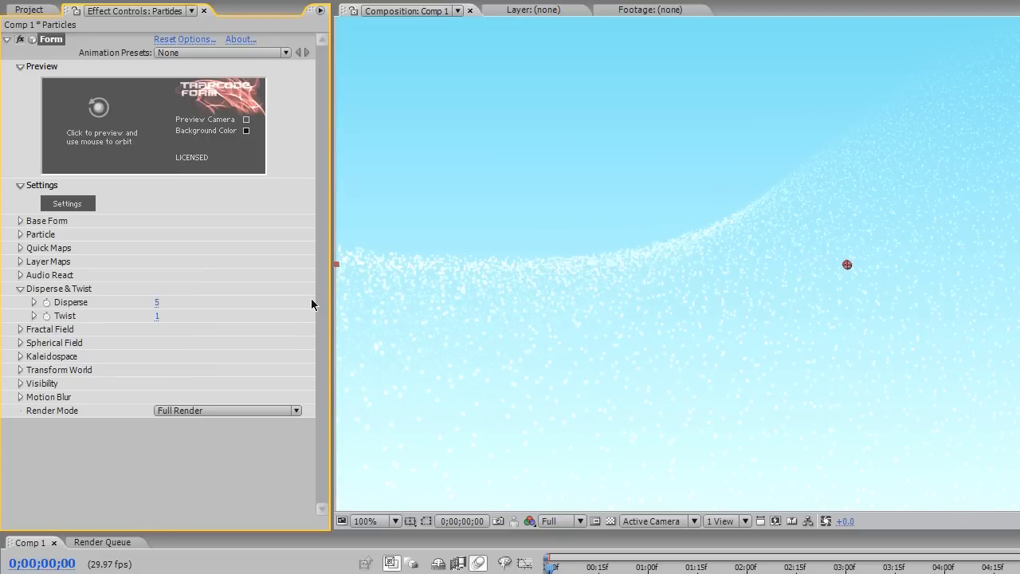
{"action": "left_click", "coordinate": [20, 288]}
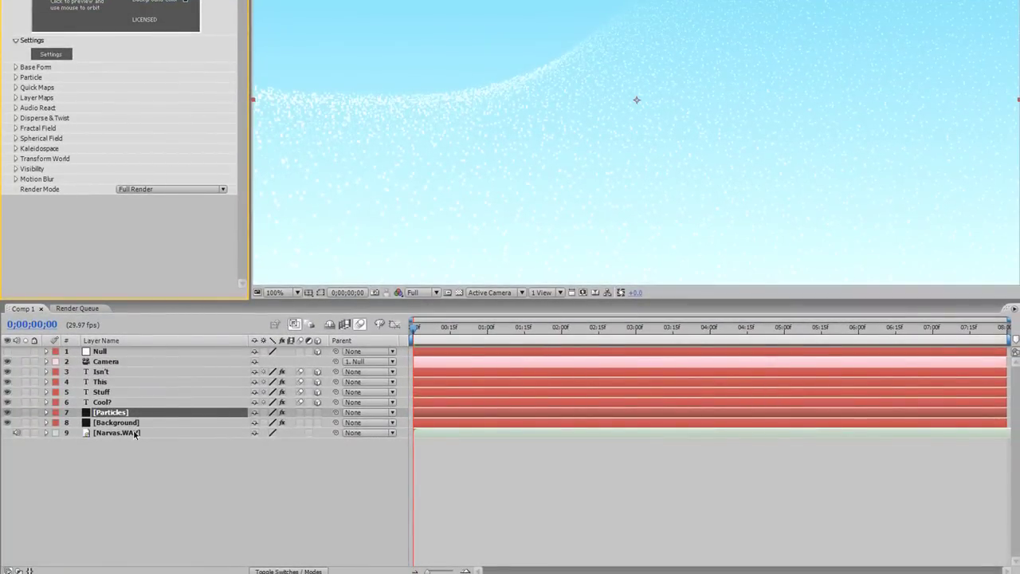
Convert the audio of the Narvas.WAV layer to keyframes
{"action": "left_click", "coordinate": [134, 433]}
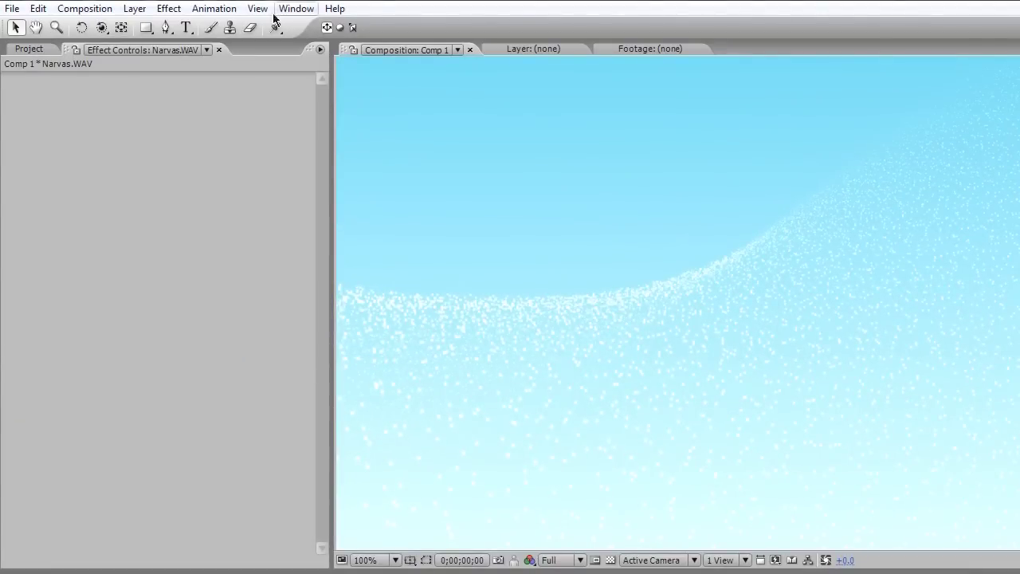
{"action": "left_click", "coordinate": [219, 10]}
{"action": "mouse_move", "coordinate": [273, 185]}
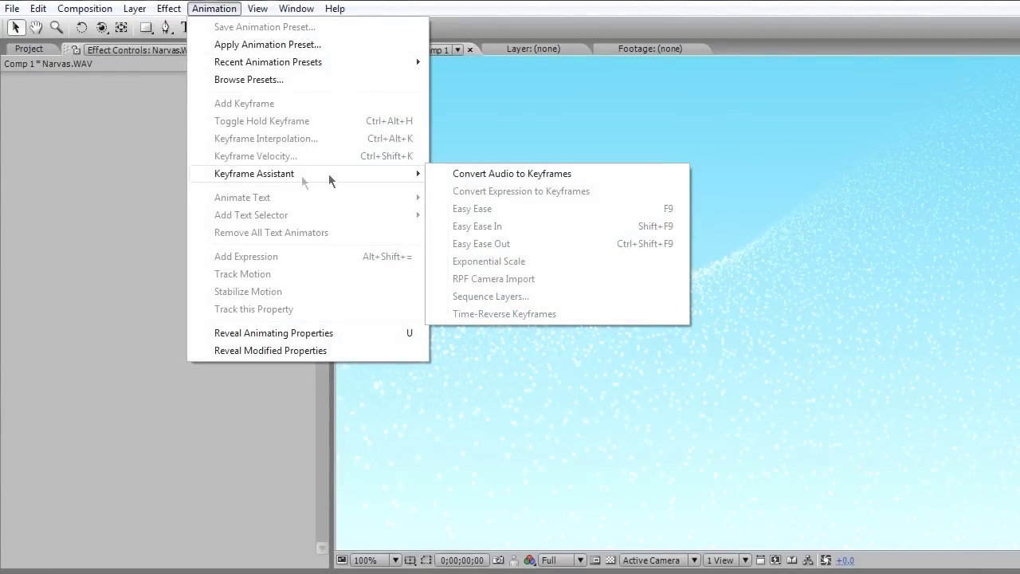
{"action": "left_click", "coordinate": [489, 174]}
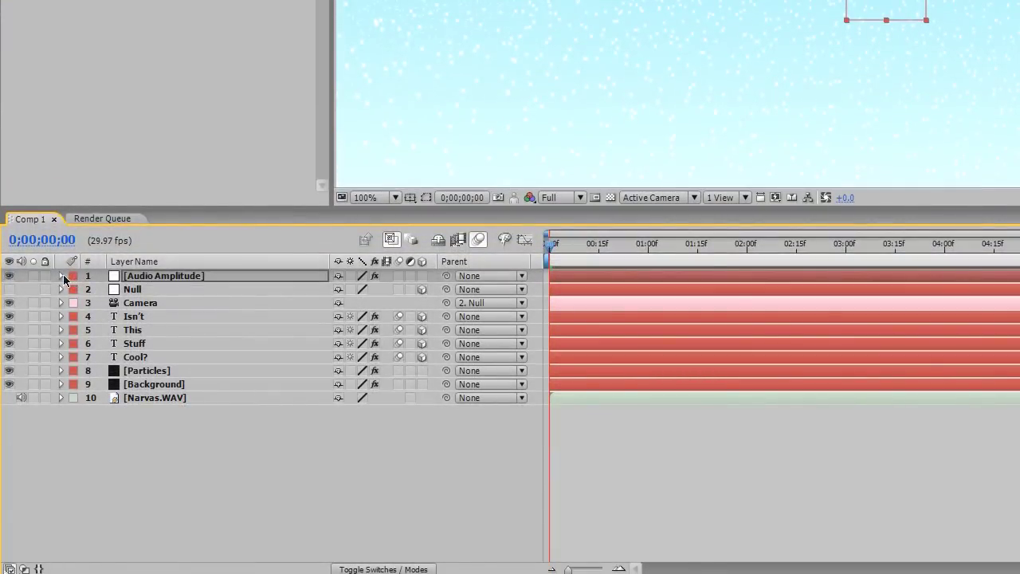
Delete the Left Channel and Right Channel effects from the Audio Amplitude layer, keeping Both Channels
{"action": "left_click", "coordinate": [61, 277]}
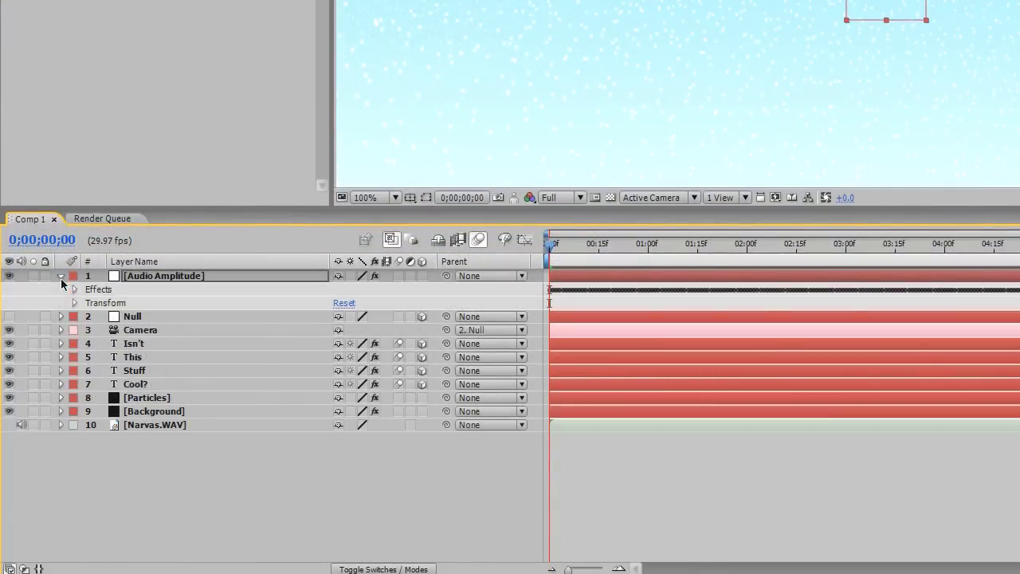
{"action": "left_click", "coordinate": [74, 289]}
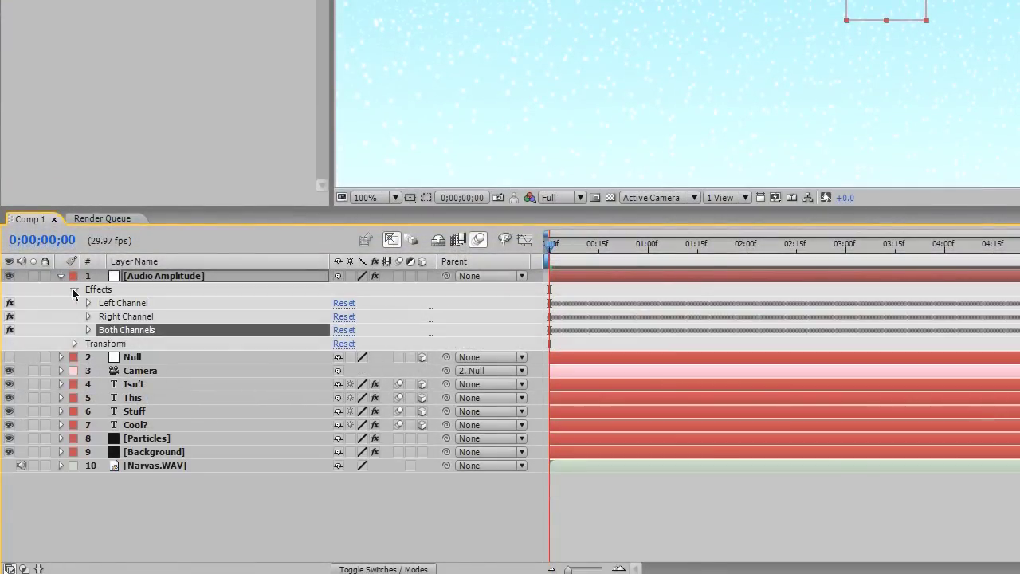
{"action": "left_click", "coordinate": [128, 302]}
{"action": "left_click", "coordinate": [127, 316]}
{"action": "left_click", "coordinate": [128, 330]}
{"action": "left_click", "coordinate": [133, 318]}
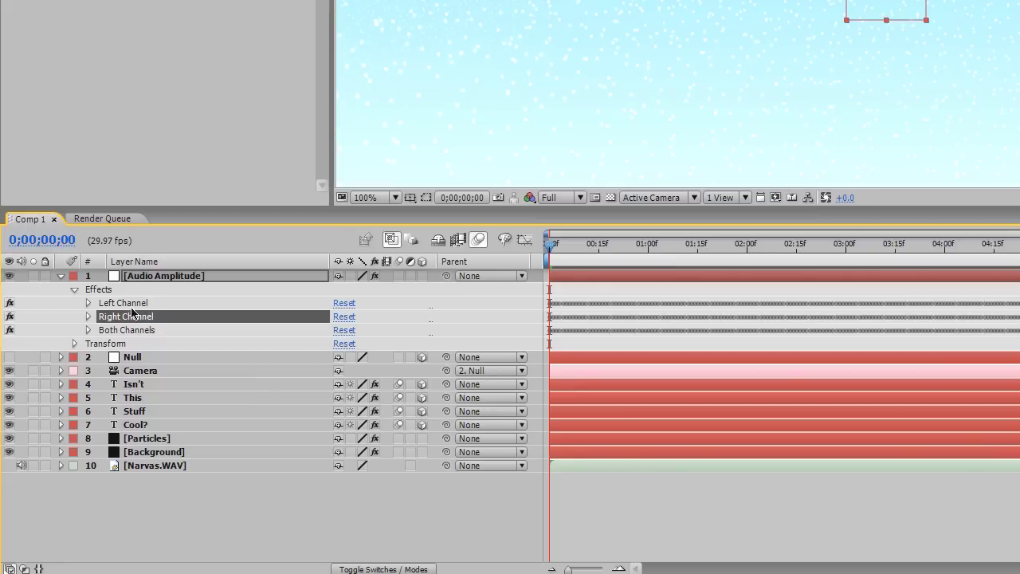
{"action": "left_click", "coordinate": [132, 308], "text": "shift"}
{"action": "key", "text": "Delete"}
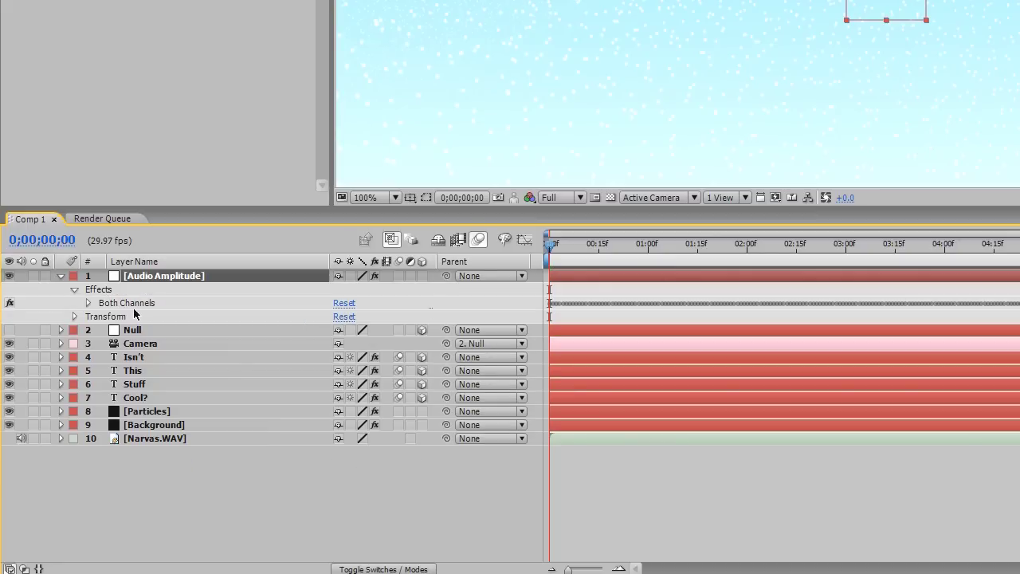
Expose the Both Channels slider of Audio Amplitude and Form's Disperse property on the Particles layer in the timeline
{"action": "left_click", "coordinate": [88, 303]}
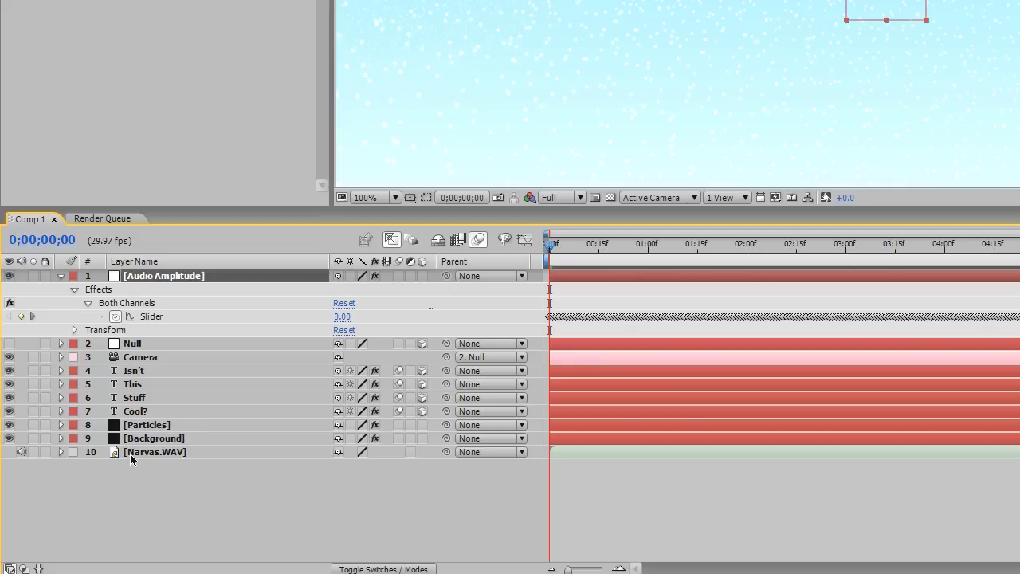
{"action": "left_click", "coordinate": [137, 426]}
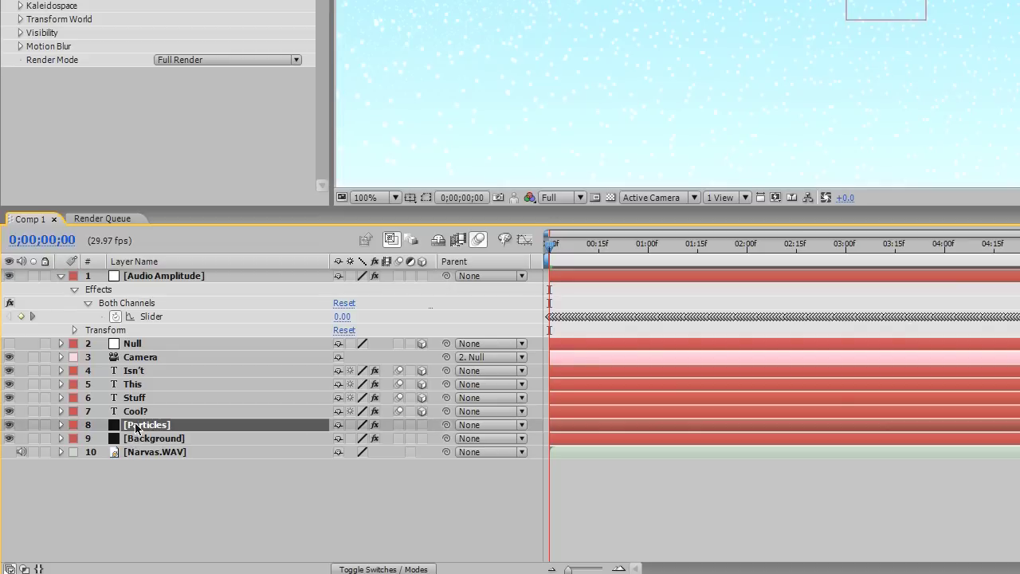
{"action": "left_click", "coordinate": [61, 424]}
{"action": "left_click", "coordinate": [74, 439]}
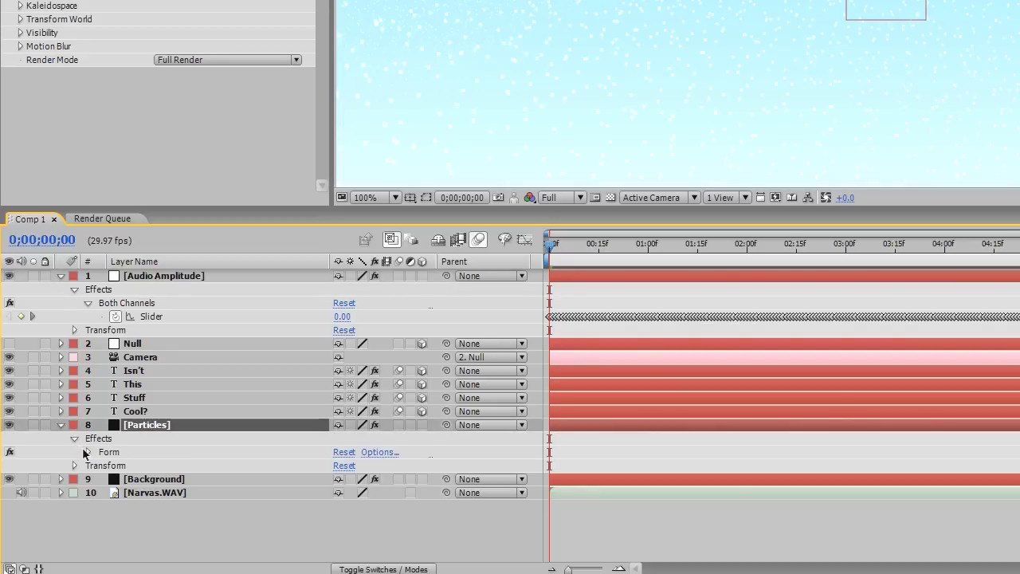
{"action": "left_click", "coordinate": [88, 452]}
{"action": "scroll", "coordinate": [154, 448], "scroll_direction": "down", "scroll_amount": 3}
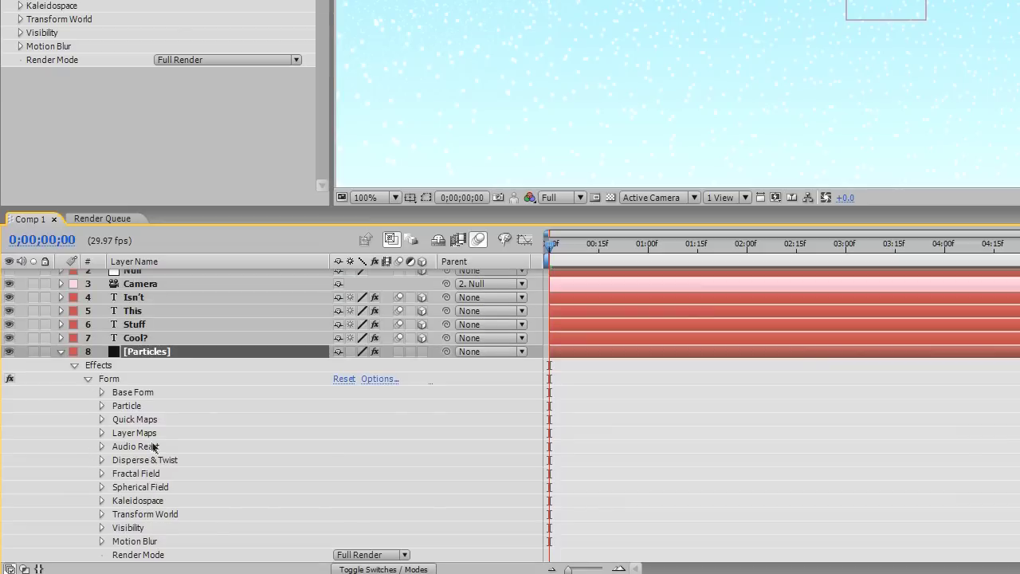
{"action": "left_click", "coordinate": [101, 460]}
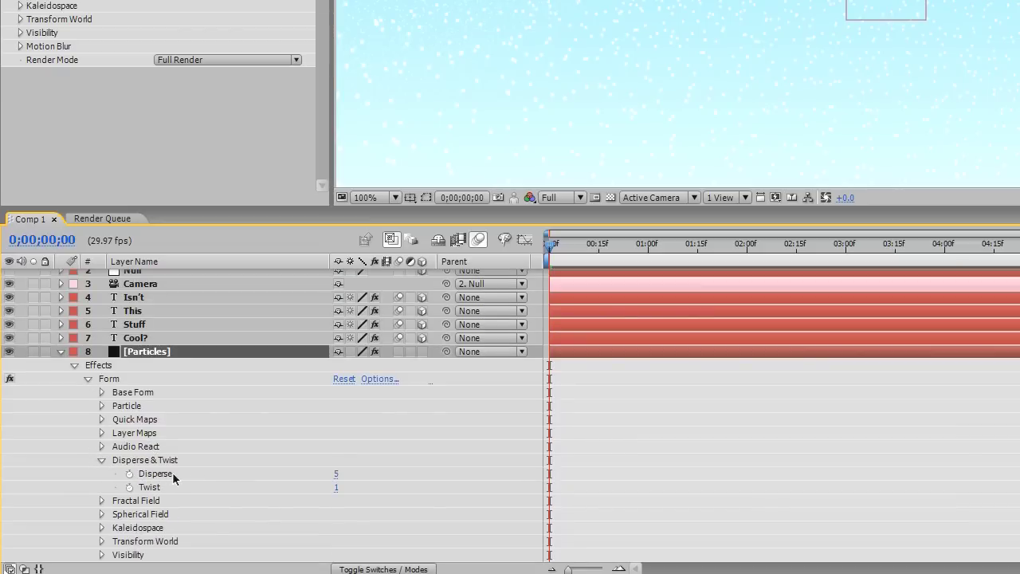
{"action": "left_click", "coordinate": [169, 477]}
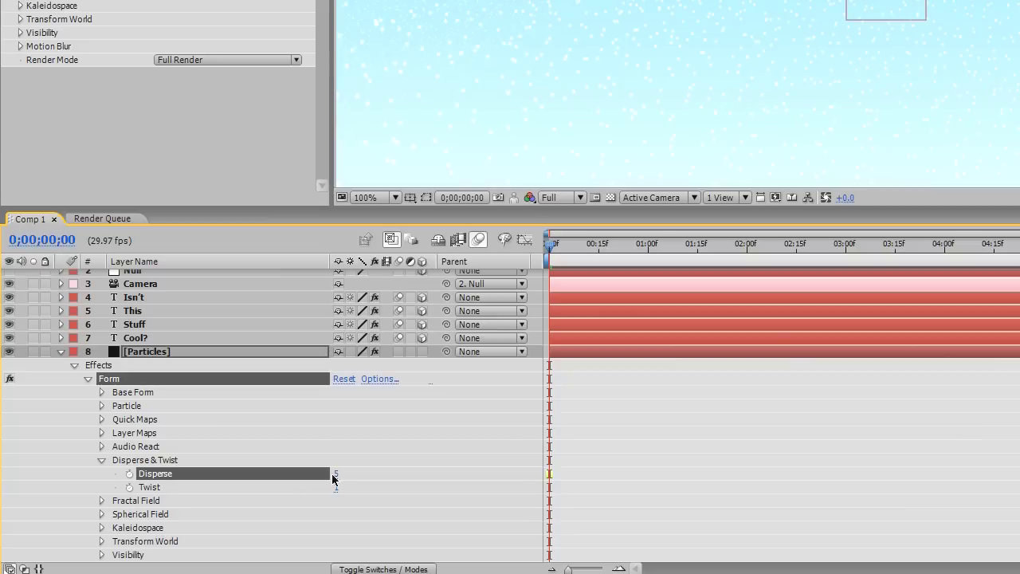
{"action": "mouse_move", "coordinate": [336, 473]}
{"action": "left_mouse_down"}
{"action": "mouse_move", "coordinate": [400, 474]}
{"action": "mouse_move", "coordinate": [341, 480]}
{"action": "left_mouse_up"}
{"action": "type", "text": "5"}
{"action": "left_click", "coordinate": [381, 473]}
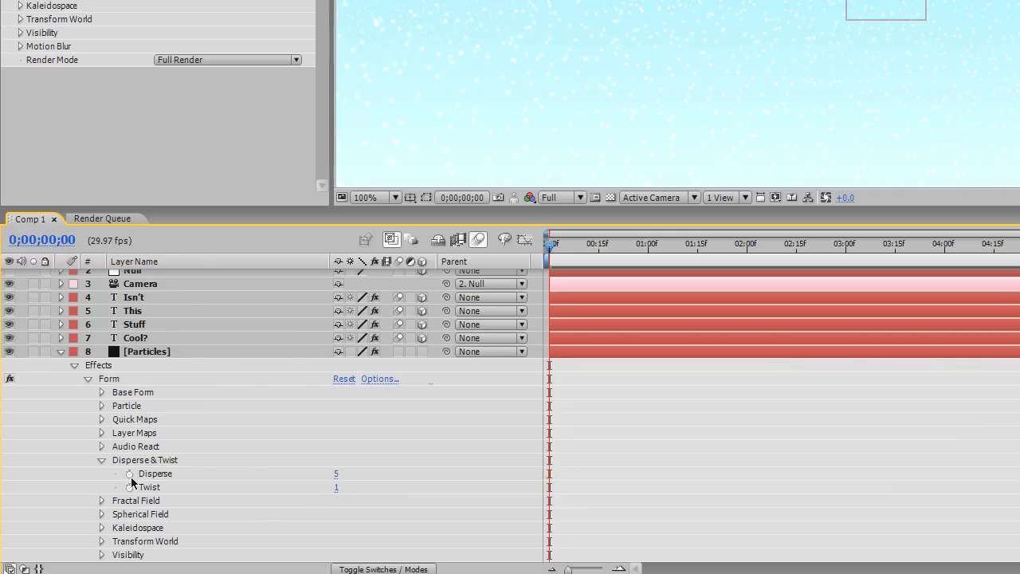
Add an expression to Form's Disperse that links it to the Both Channels slider of the Audio Amplitude layer
{"action": "left_click", "coordinate": [130, 476], "text": "alt"}
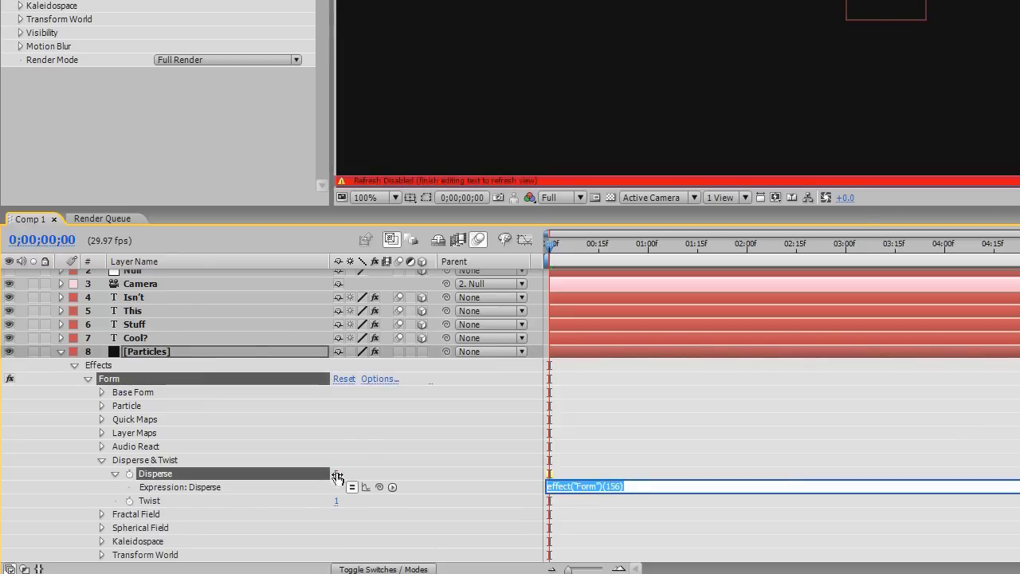
{"action": "key", "text": "BackSpace"}
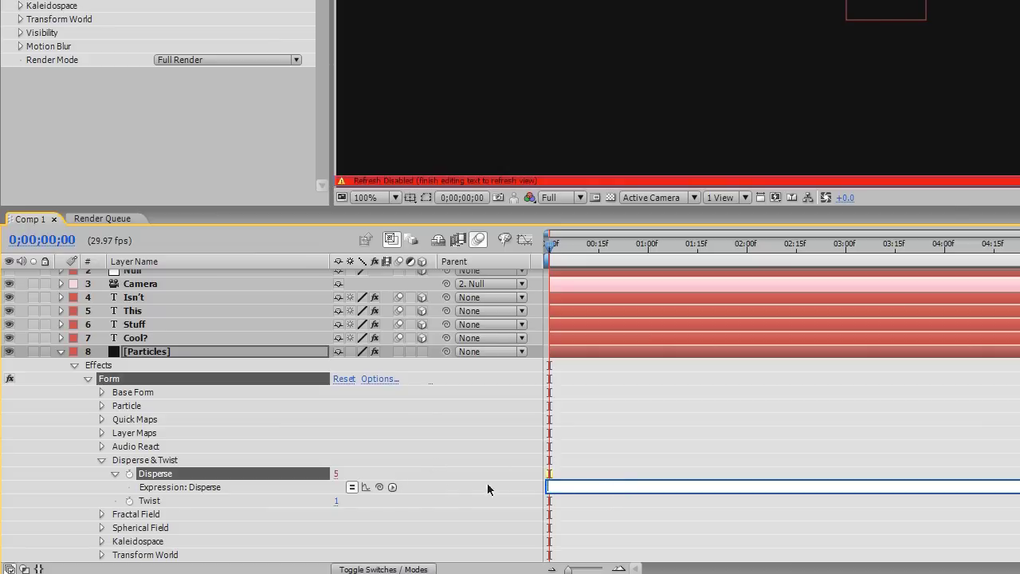
{"action": "left_click_drag", "start_coordinate": [380, 486], "coordinate": [153, 318]}
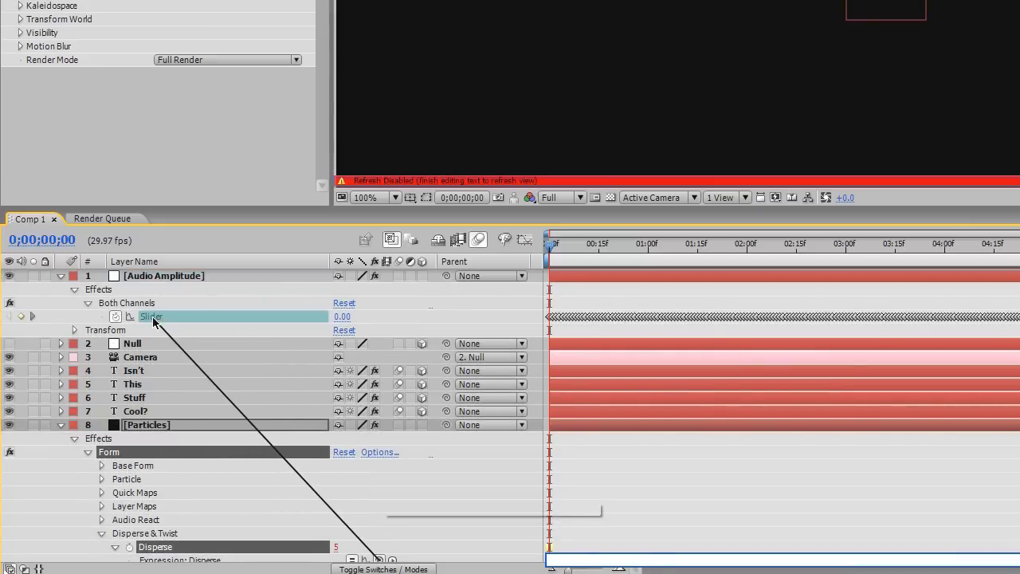
{"action": "left_click_drag", "start_coordinate": [153, 320], "coordinate": [151, 319]}
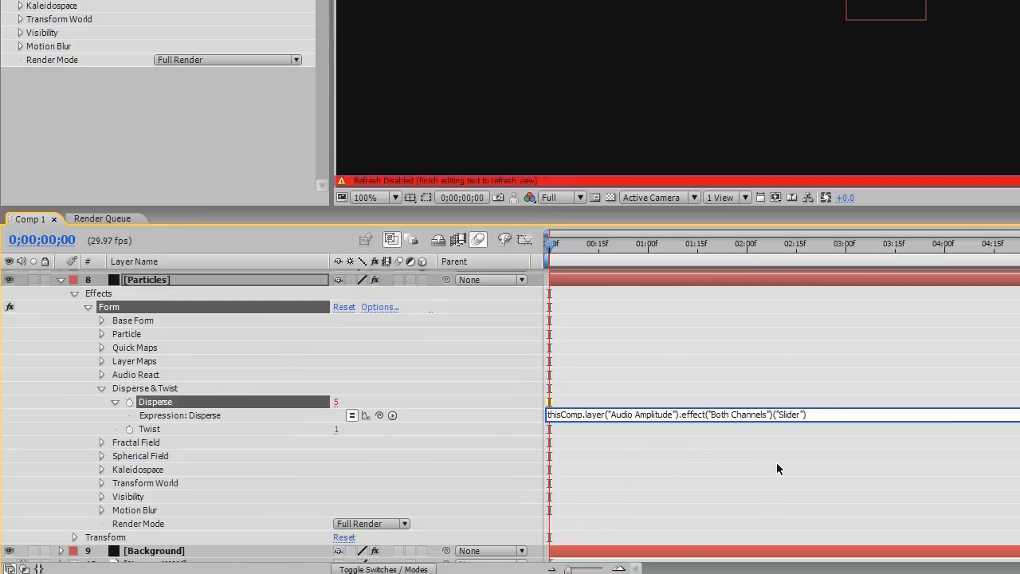
Assign the slider reference in the Disperse expression to a variable x and end the line with a semicolon
{"action": "type", "text": ";"}
{"action": "key", "text": "Home"}
{"action": "type", "text": "x ="}
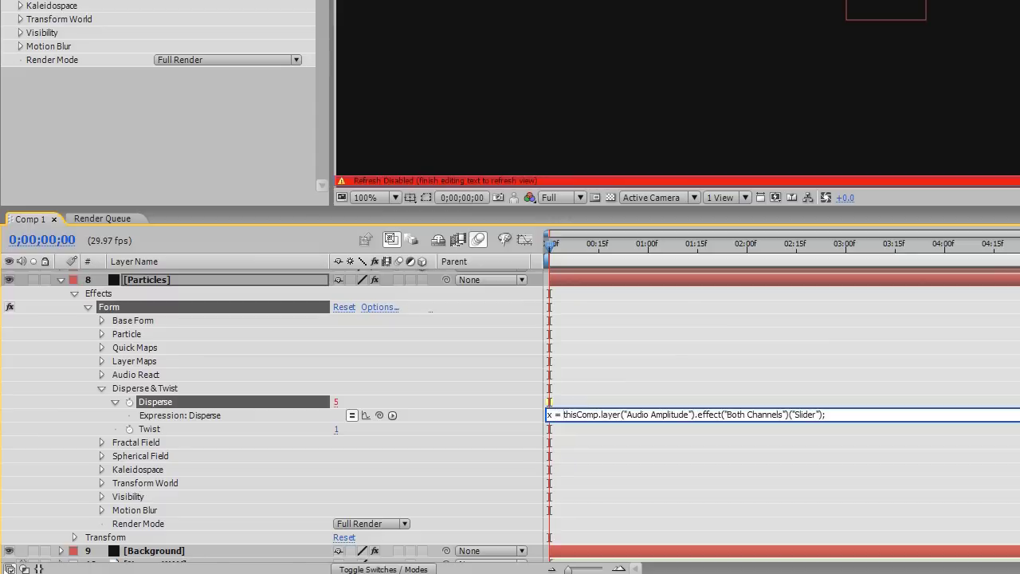
{"action": "left_click_drag", "start_coordinate": [564, 414], "coordinate": [823, 416]}
{"action": "left_click", "coordinate": [823, 415]}
{"action": "type", "text": ";"}
Move the current time to 0;00;00;17 and multiply the slider reference in the Disperse expression by 10
{"action": "left_click", "coordinate": [563, 249]}
{"action": "left_click_drag", "start_coordinate": [562, 249], "coordinate": [605, 245]}
{"action": "left_click", "coordinate": [816, 423]}
{"action": "left_click", "coordinate": [829, 414]}
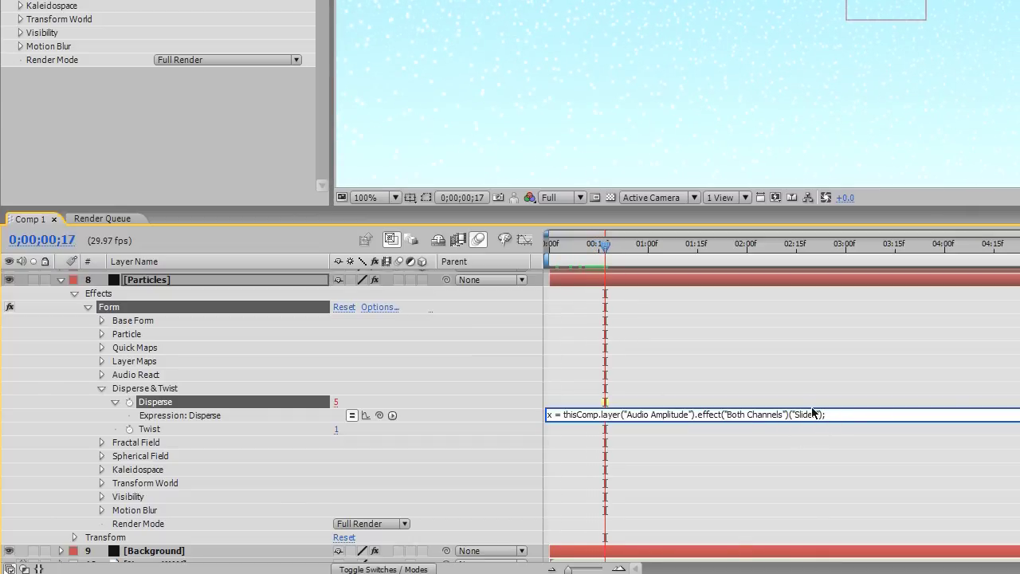
{"action": "type", "text": "* 1"}
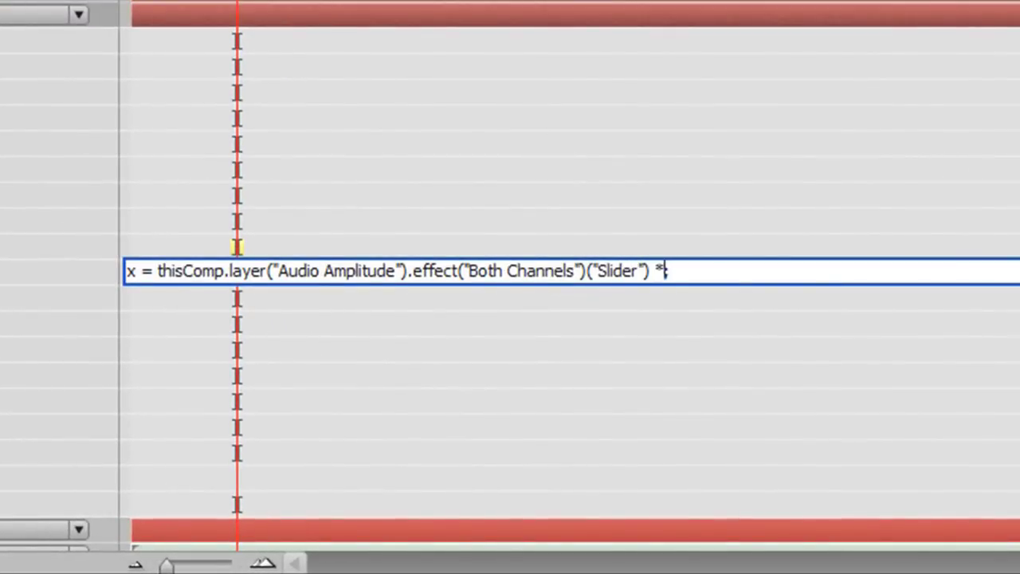
{"action": "type", "text": "0;"}
{"action": "double_click", "coordinate": [660, 270]}
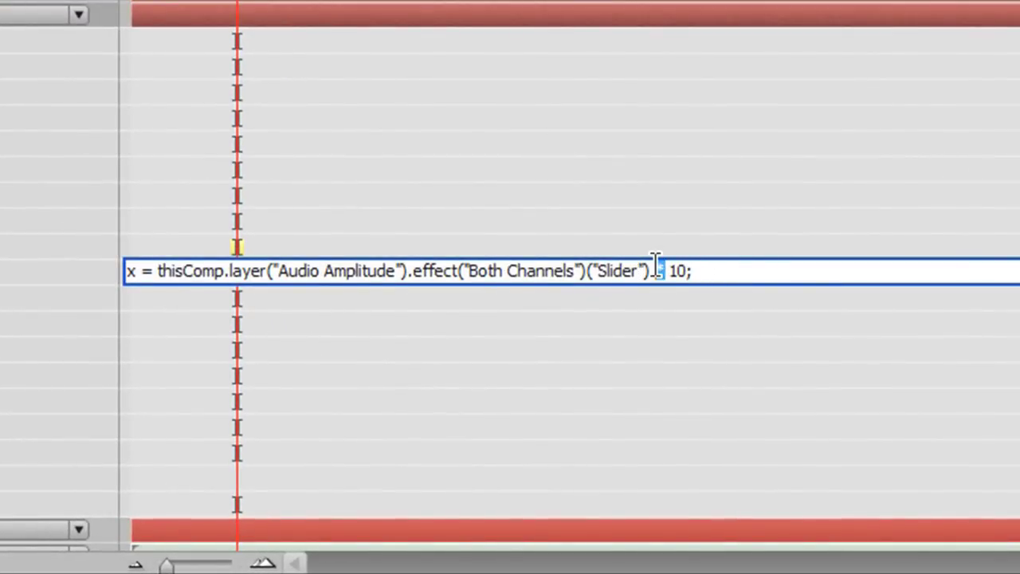
{"action": "left_click", "coordinate": [722, 273]}
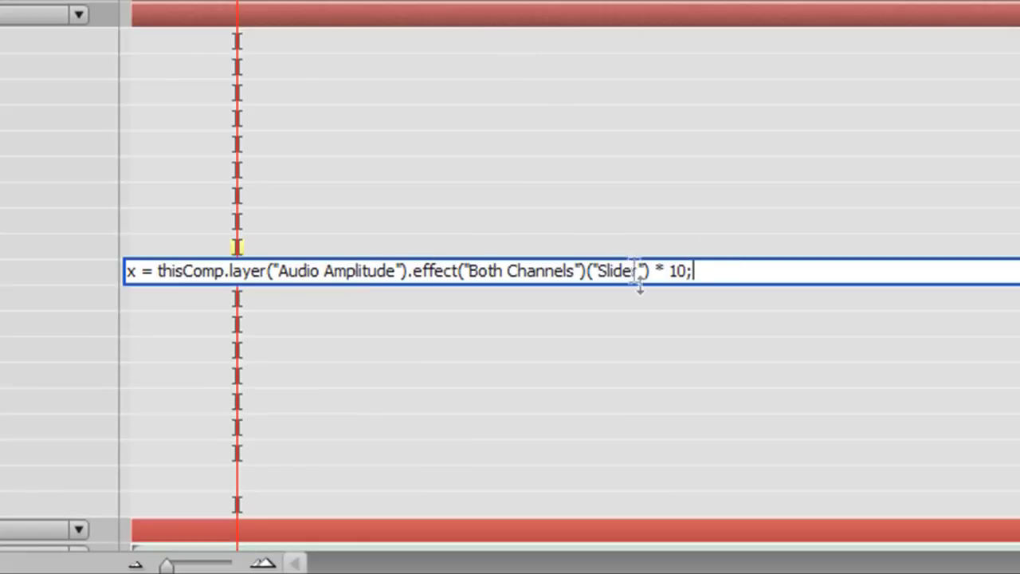
{"action": "left_click_drag", "start_coordinate": [652, 271], "coordinate": [176, 271]}
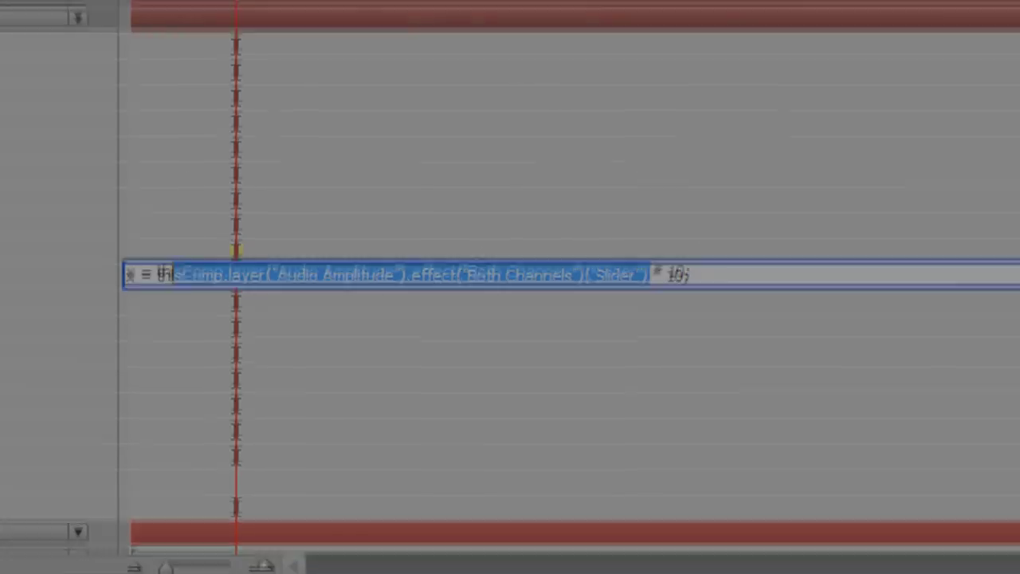